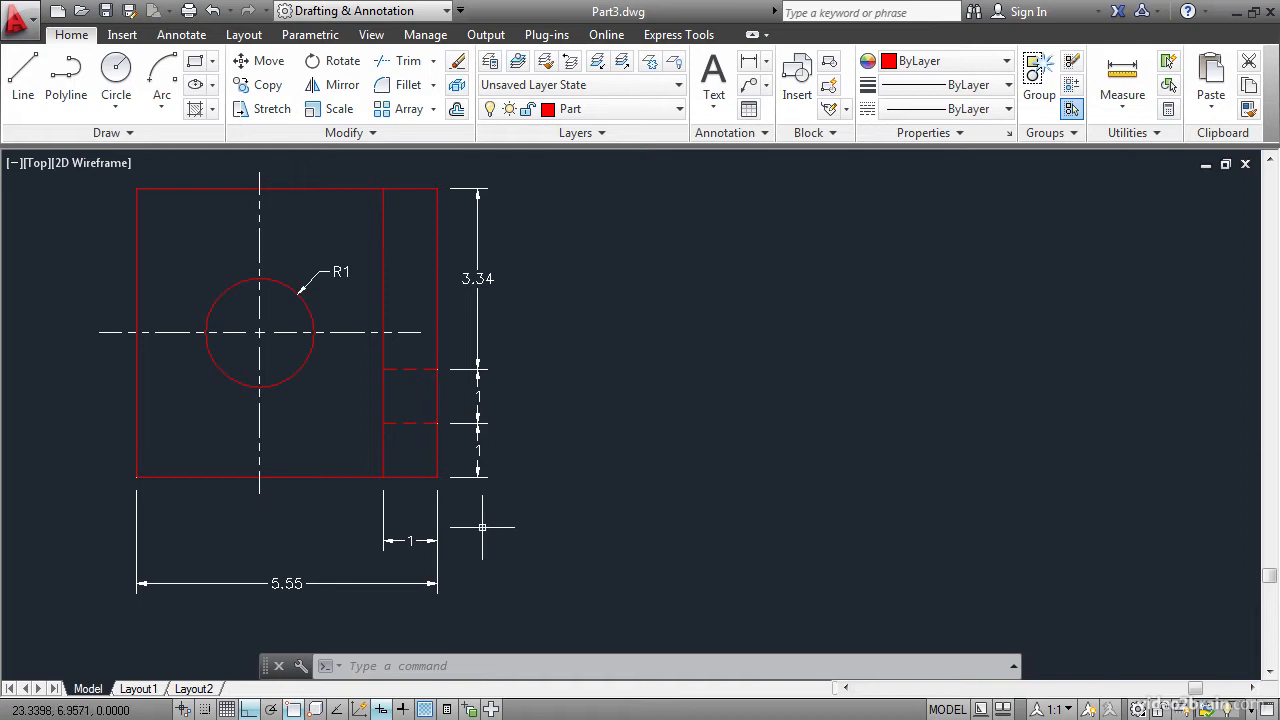
key(ctrl+a)
key(Escape)
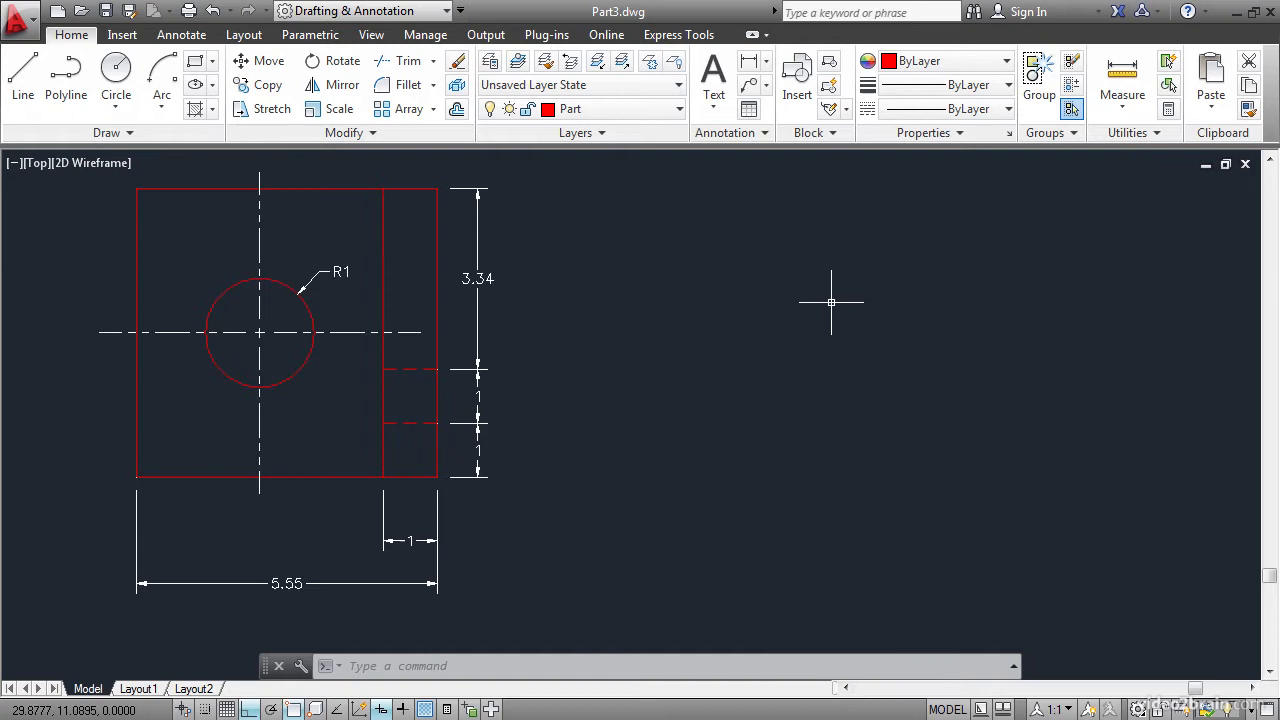
- Draw a rectangle 5.55 wide and 5.34 high in the empty area beside the dimensioned part
click(195, 62)
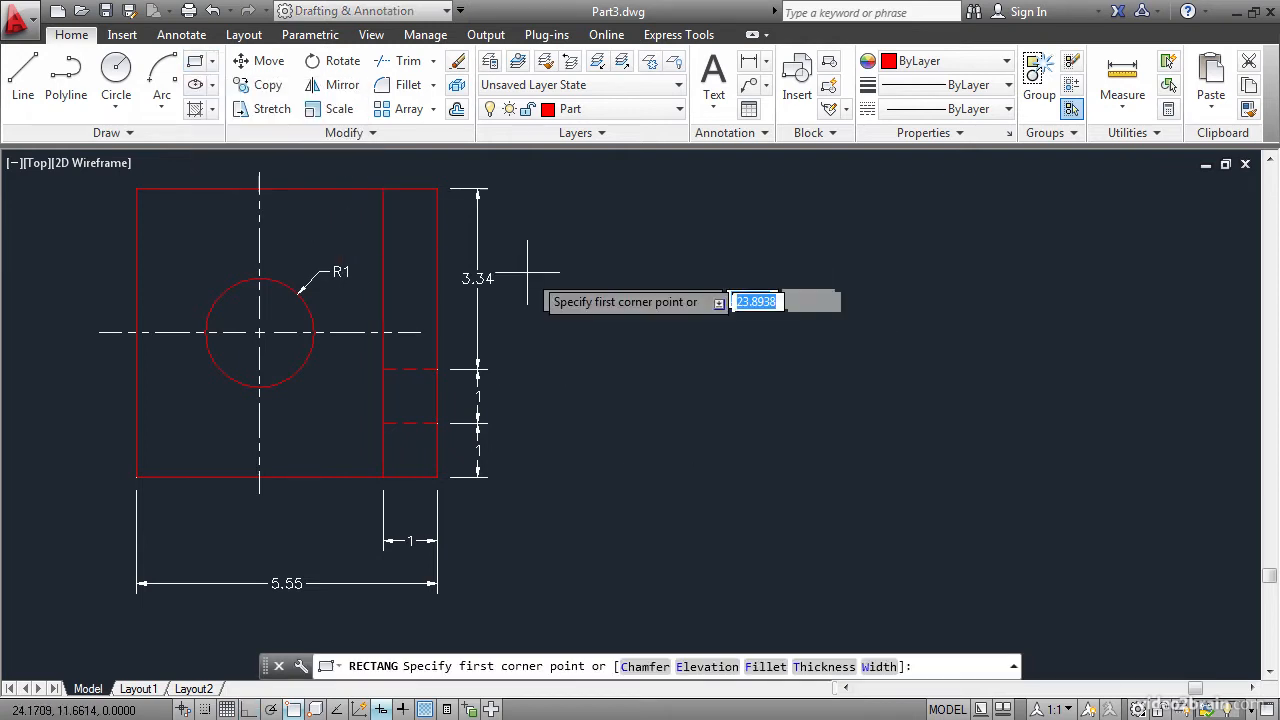
click(646, 505)
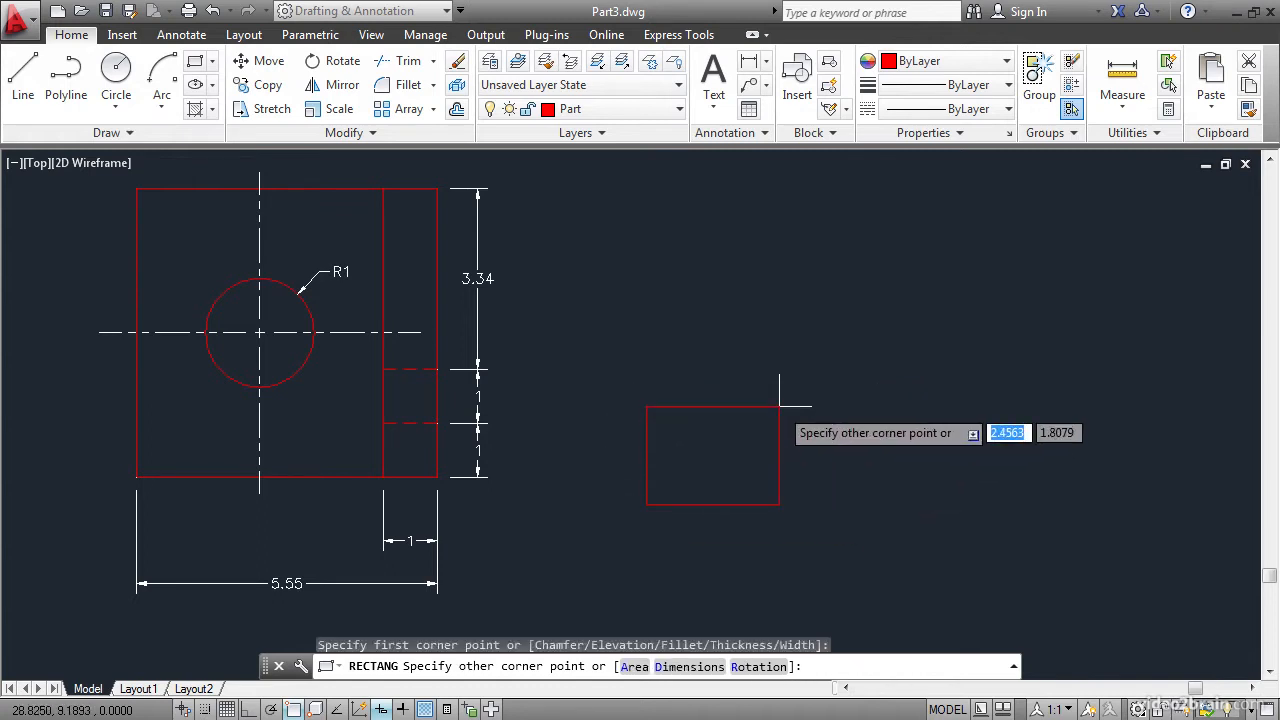
text(@)
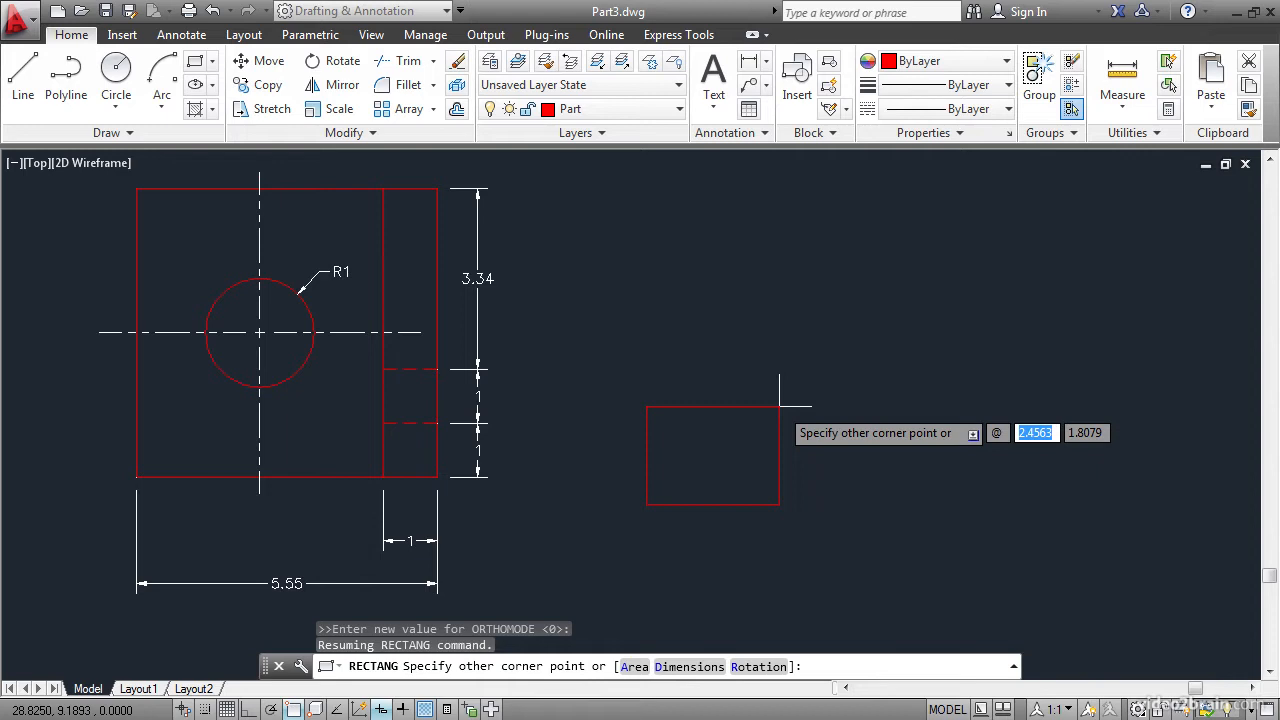
text(5.55)
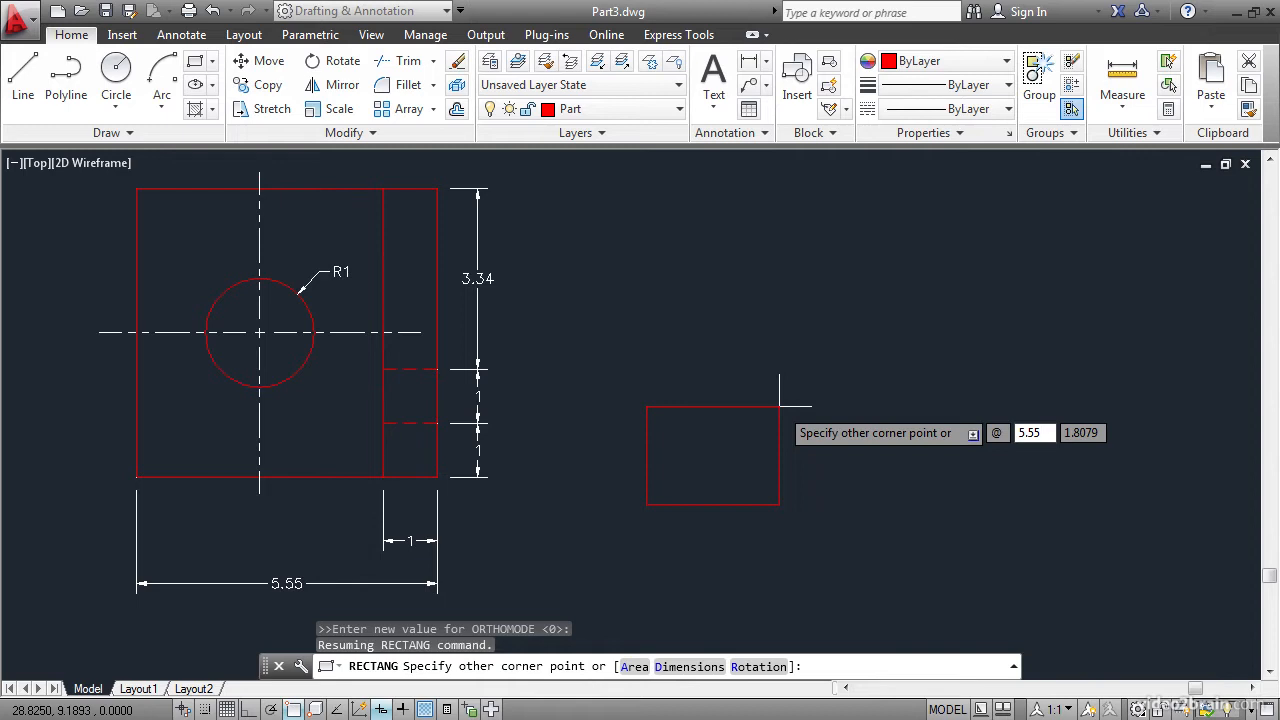
key(Tab)
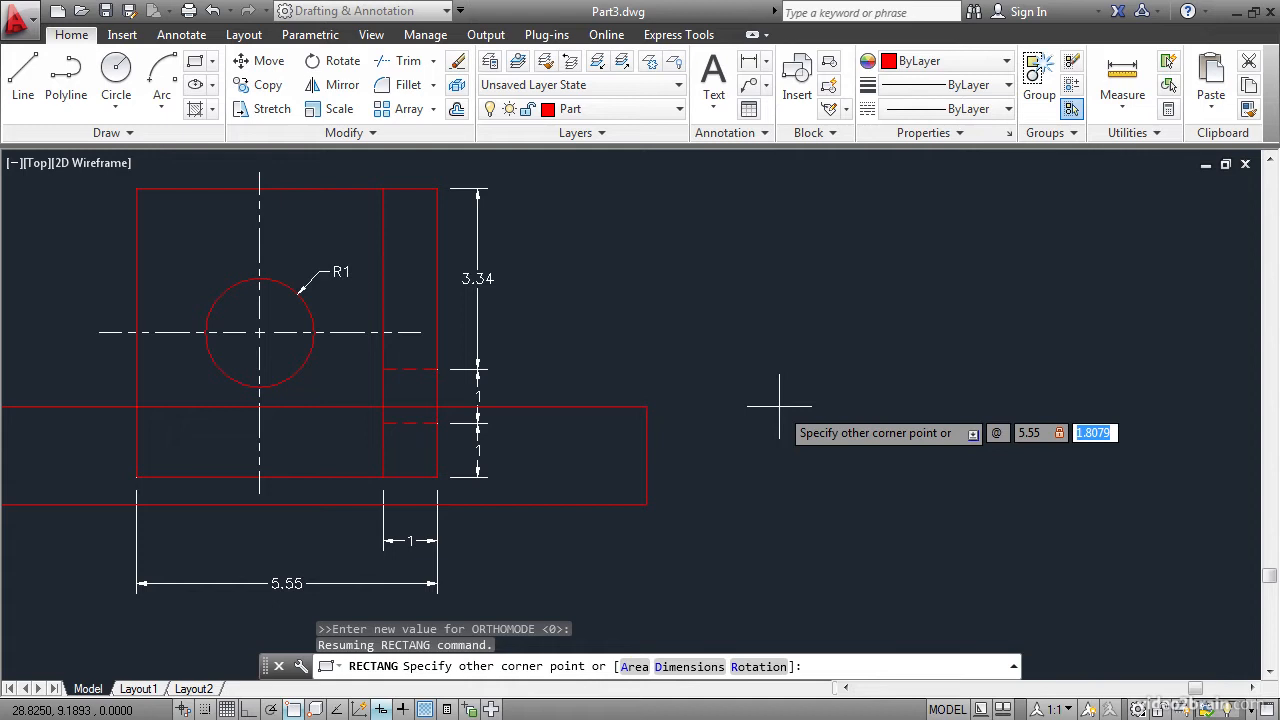
text(5.34)
key(Return)
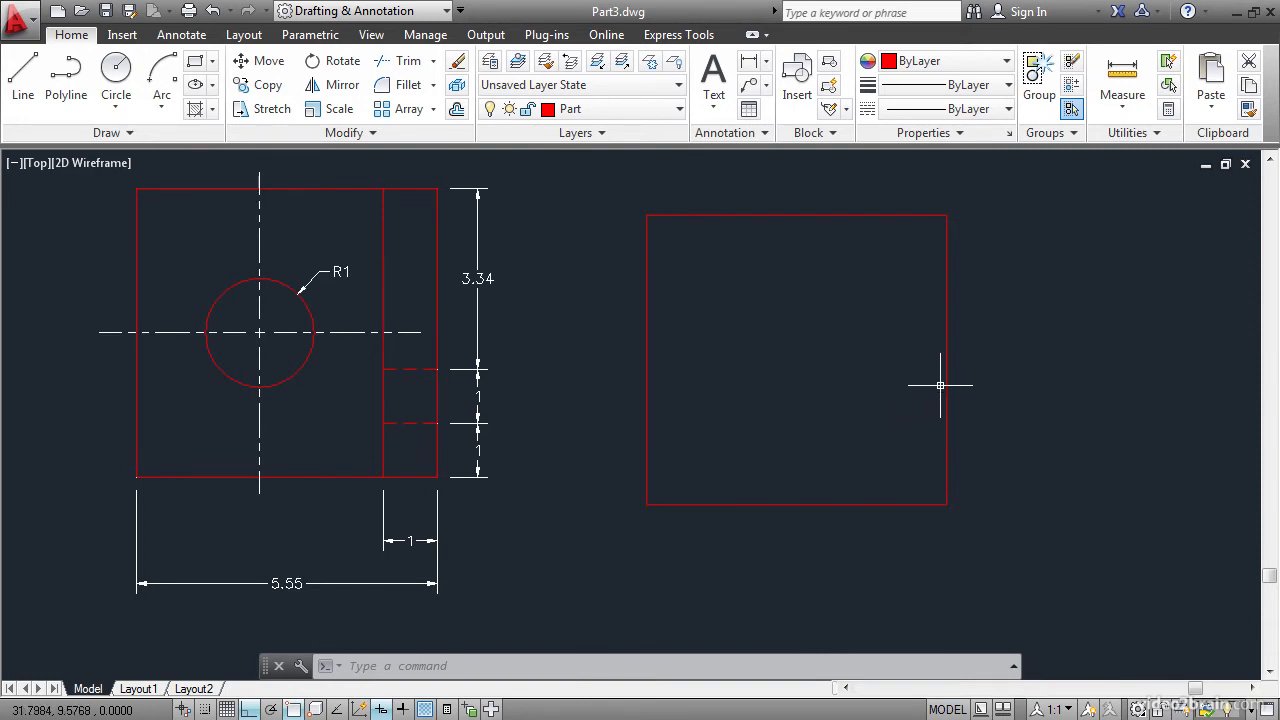
- Explode the new rectangle into separate lines
mouse_move(945, 383)
click(459, 88)
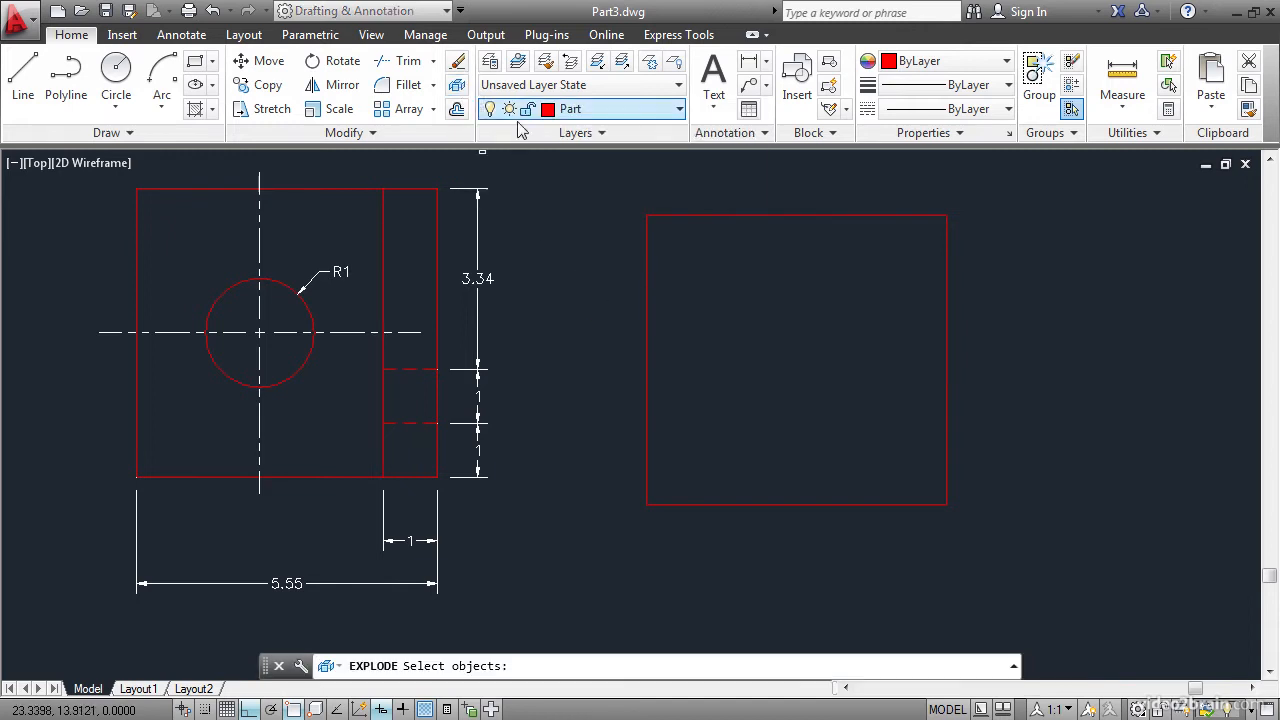
click(669, 214)
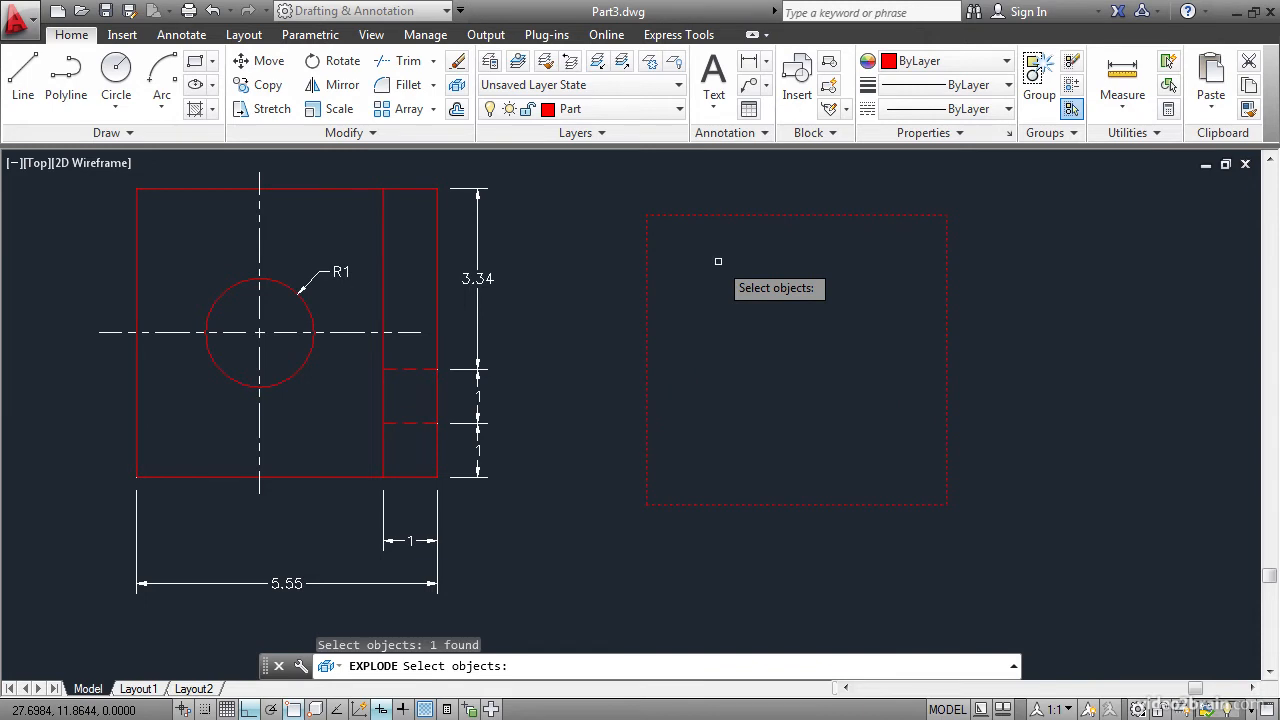
key(Return)
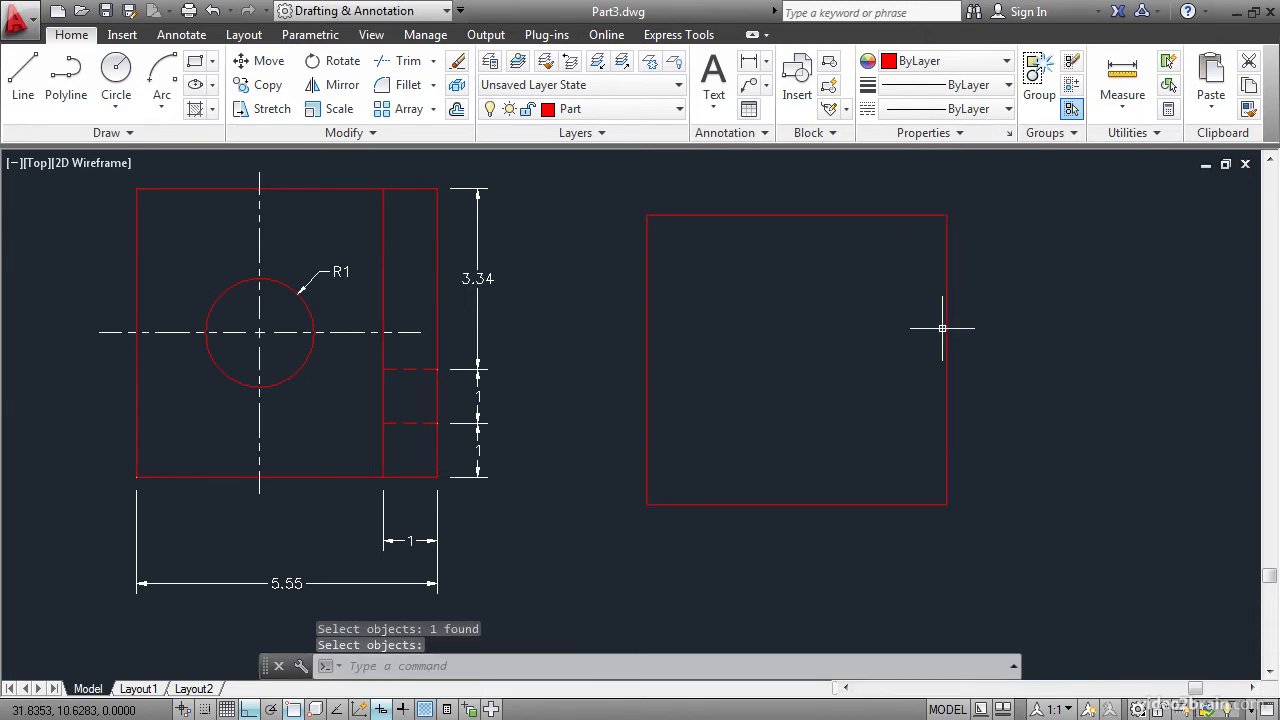
mouse_move(946, 327)
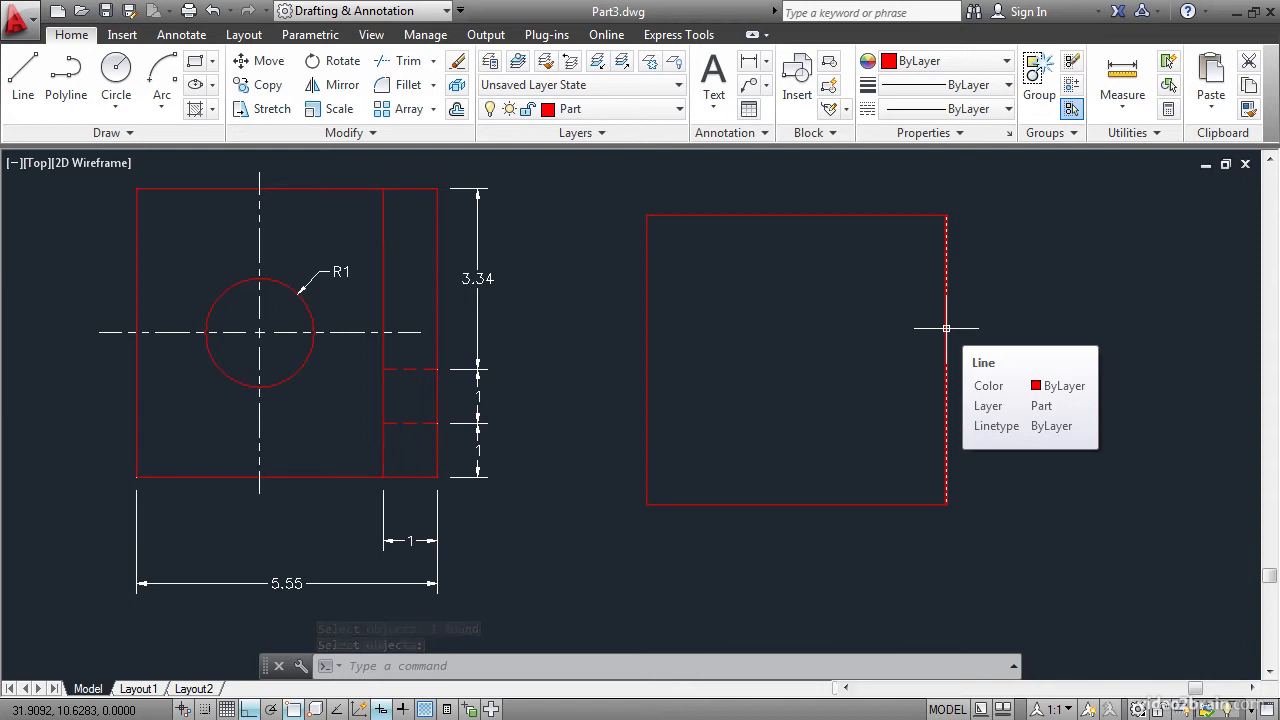
- Offset the exploded rectangle's right edge inward by a distance of 1
click(457, 110)
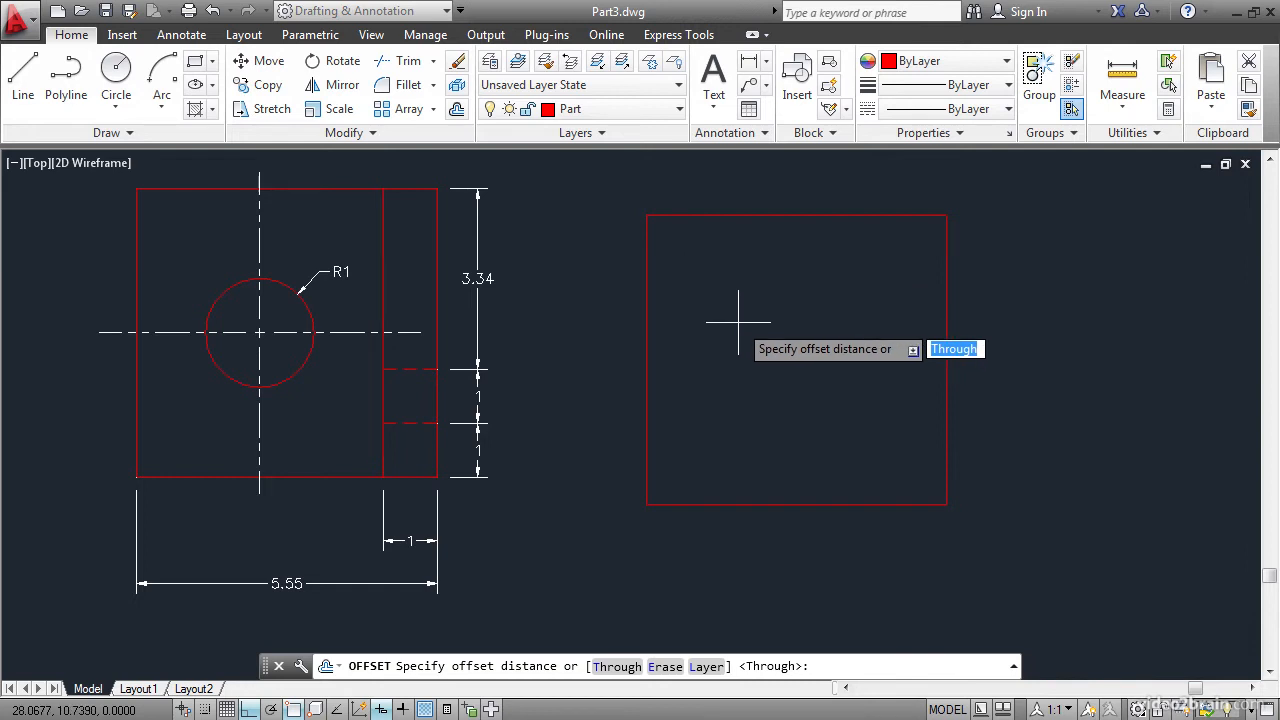
text(1)
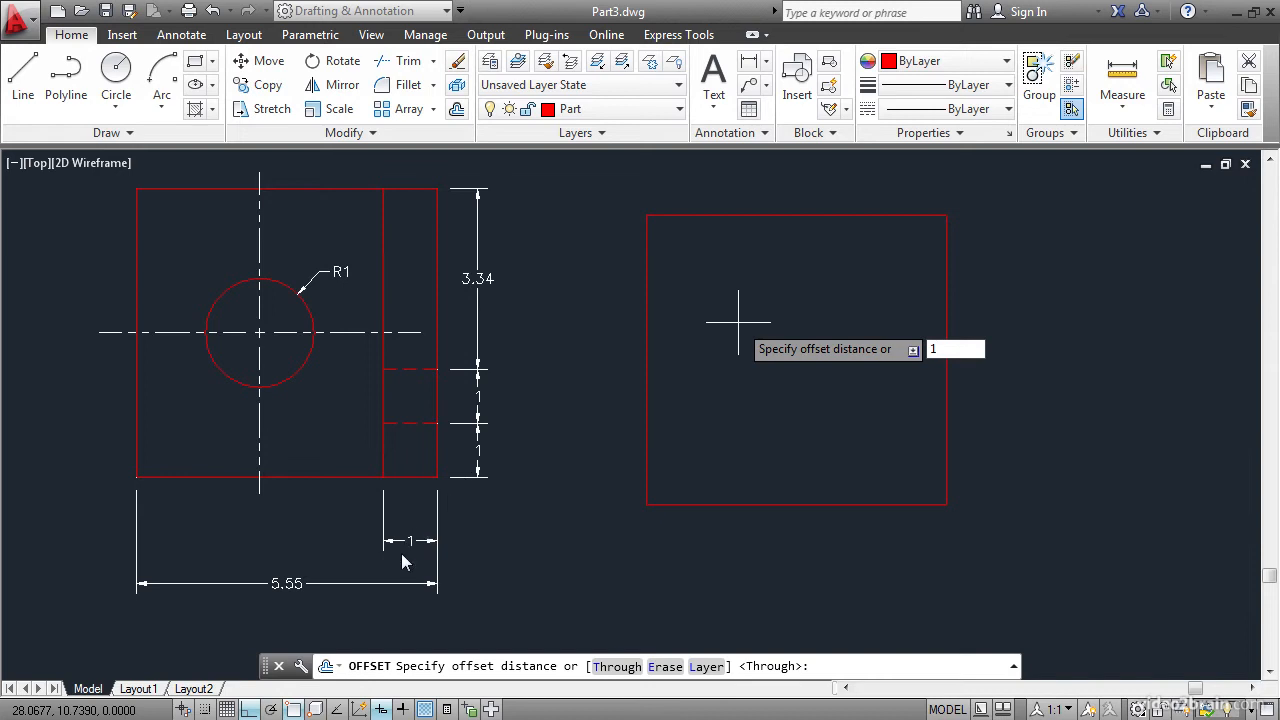
key(Return)
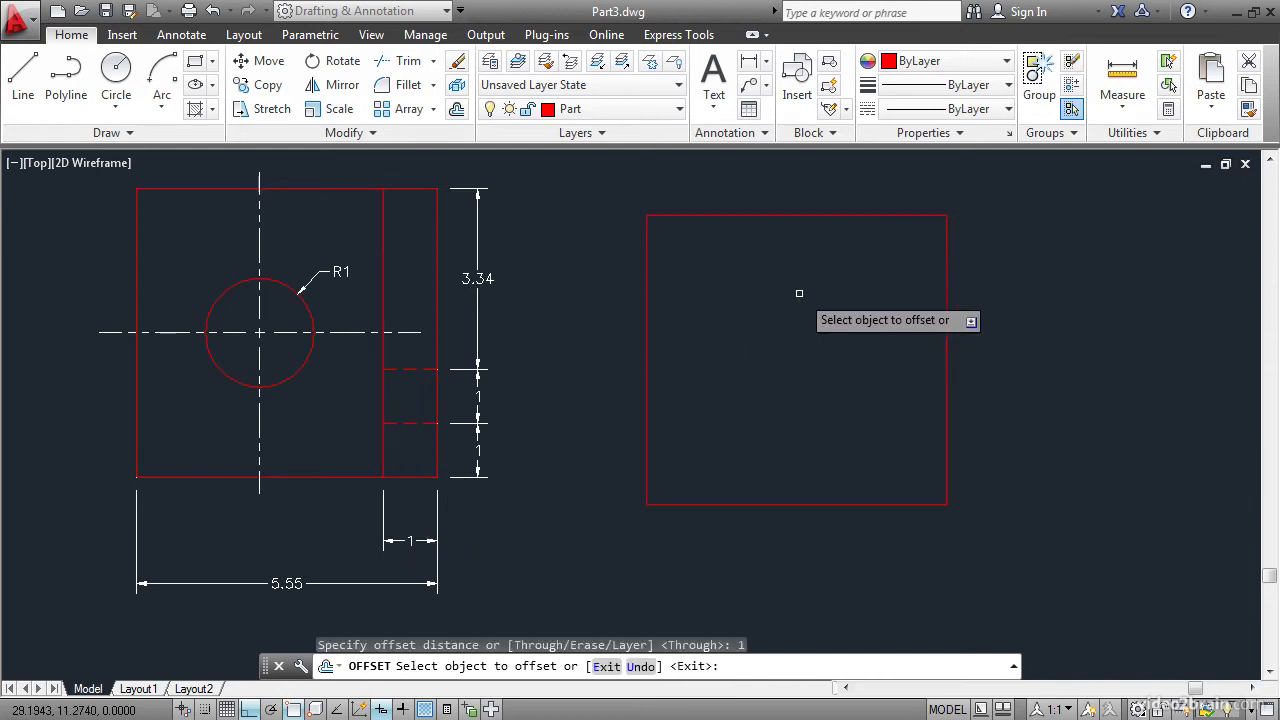
click(947, 341)
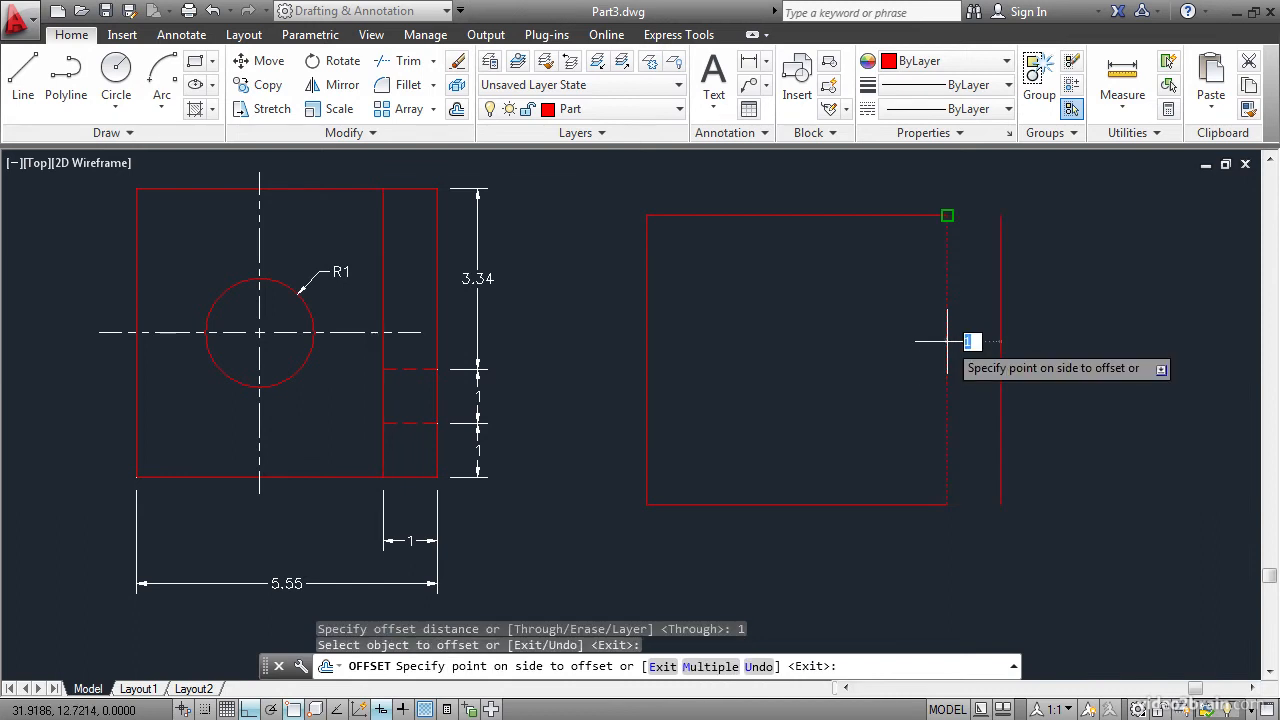
click(819, 362)
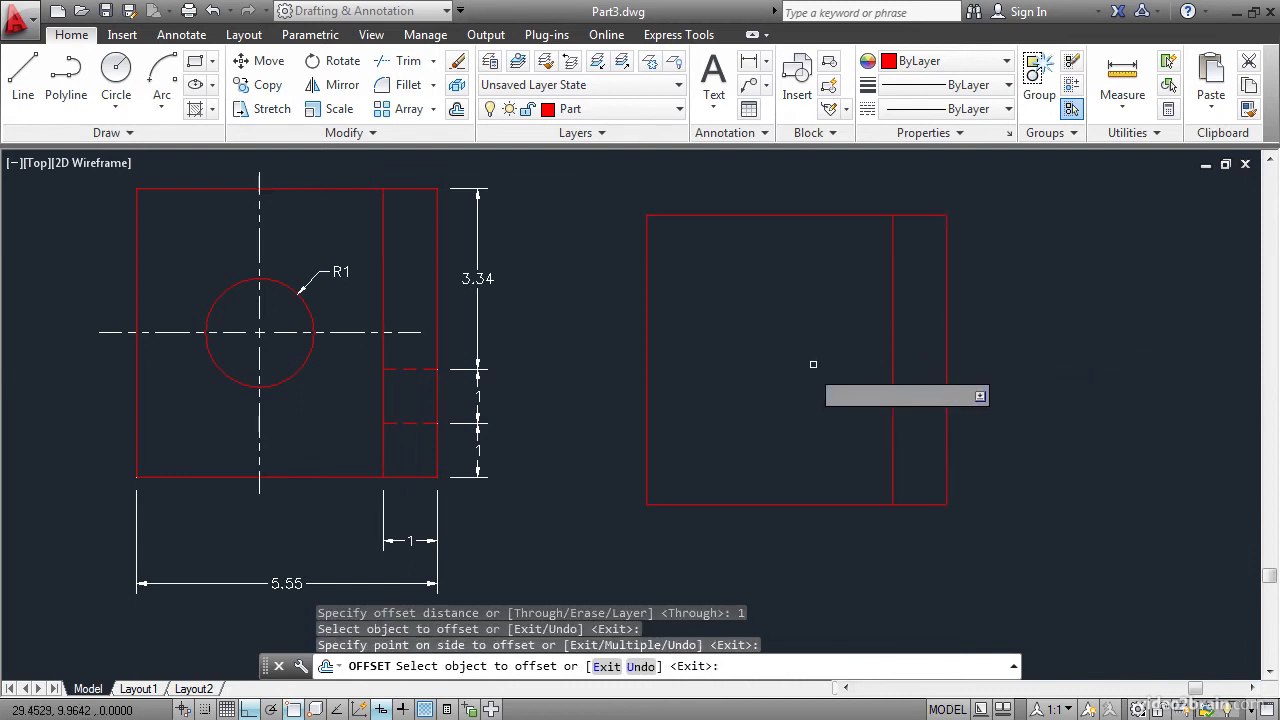
- Offset the rectangle's bottom edge upward by 1, and offset the resulting line upward by 1 again
click(736, 504)
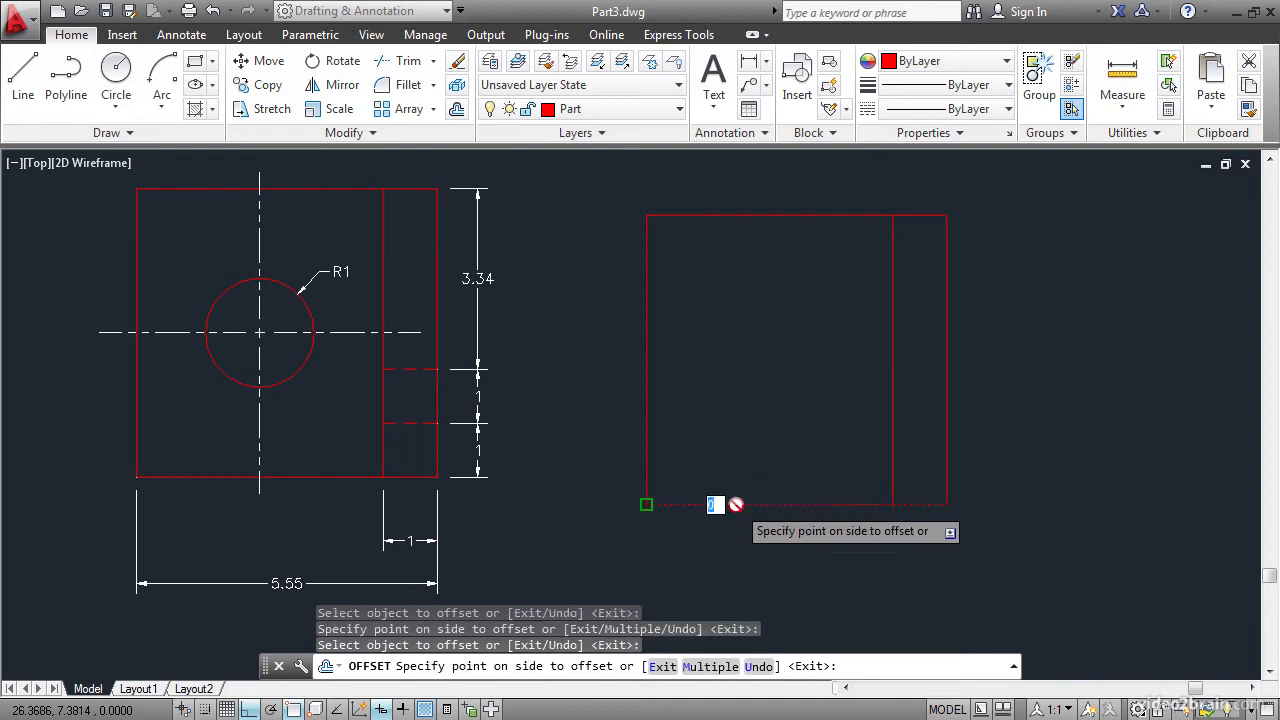
click(764, 384)
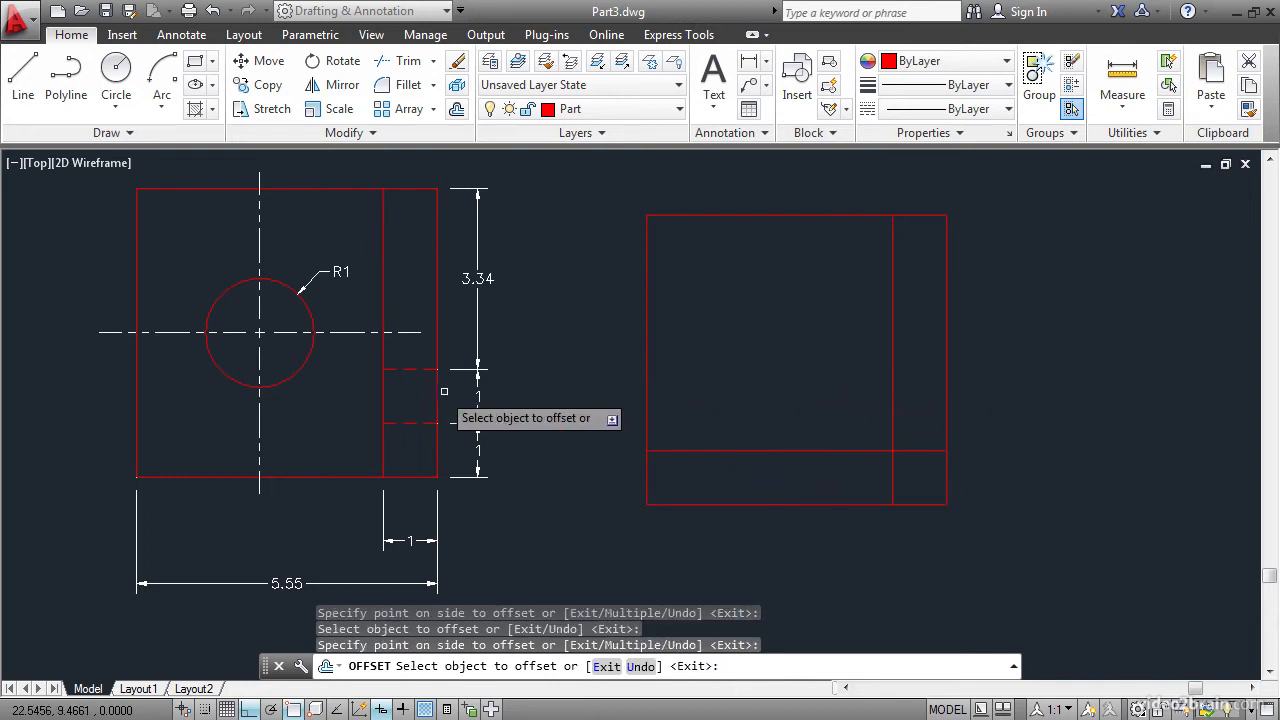
click(809, 450)
click(768, 312)
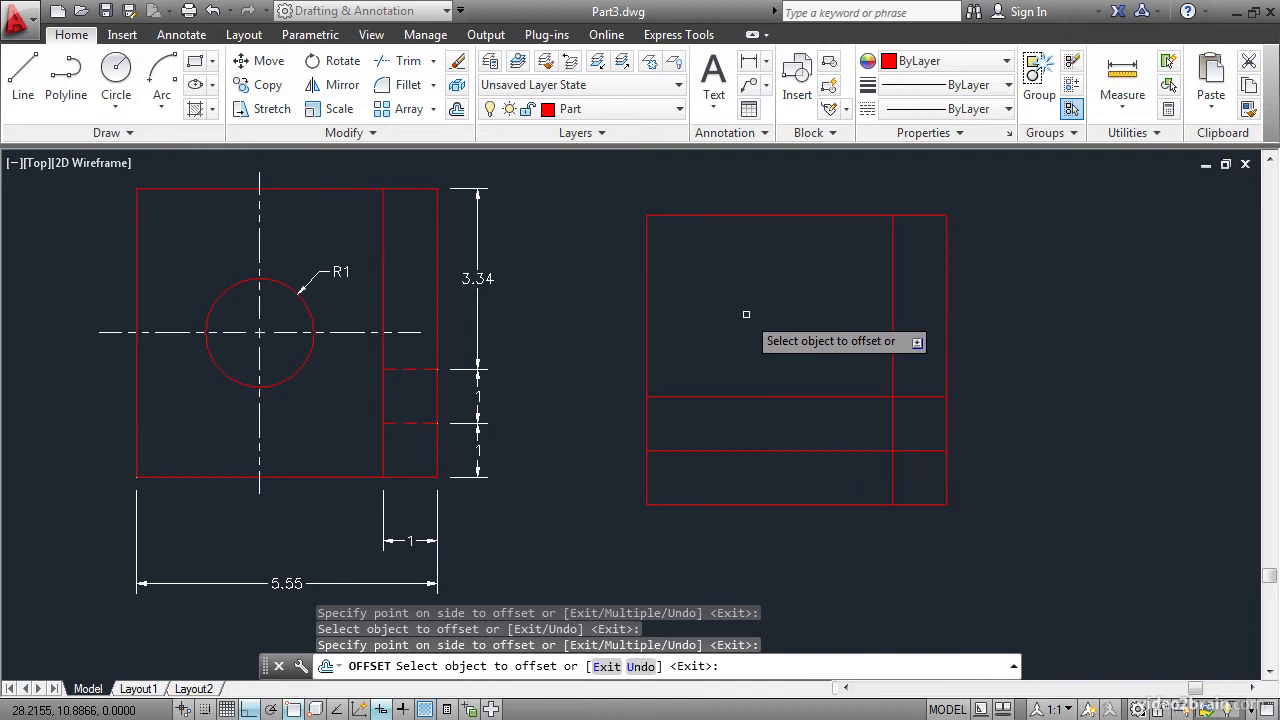
key(Return)
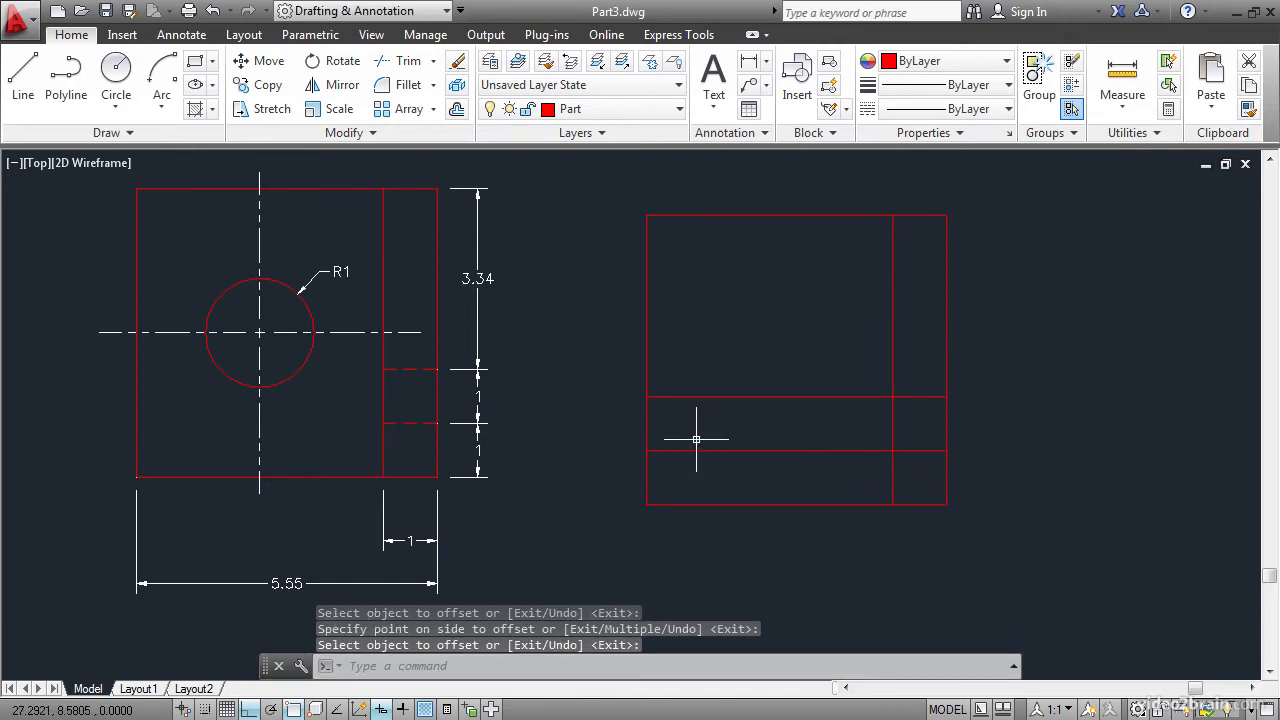
- Trim the parts of the two offset horizontal lines that lie left of the inner vertical line
click(409, 62)
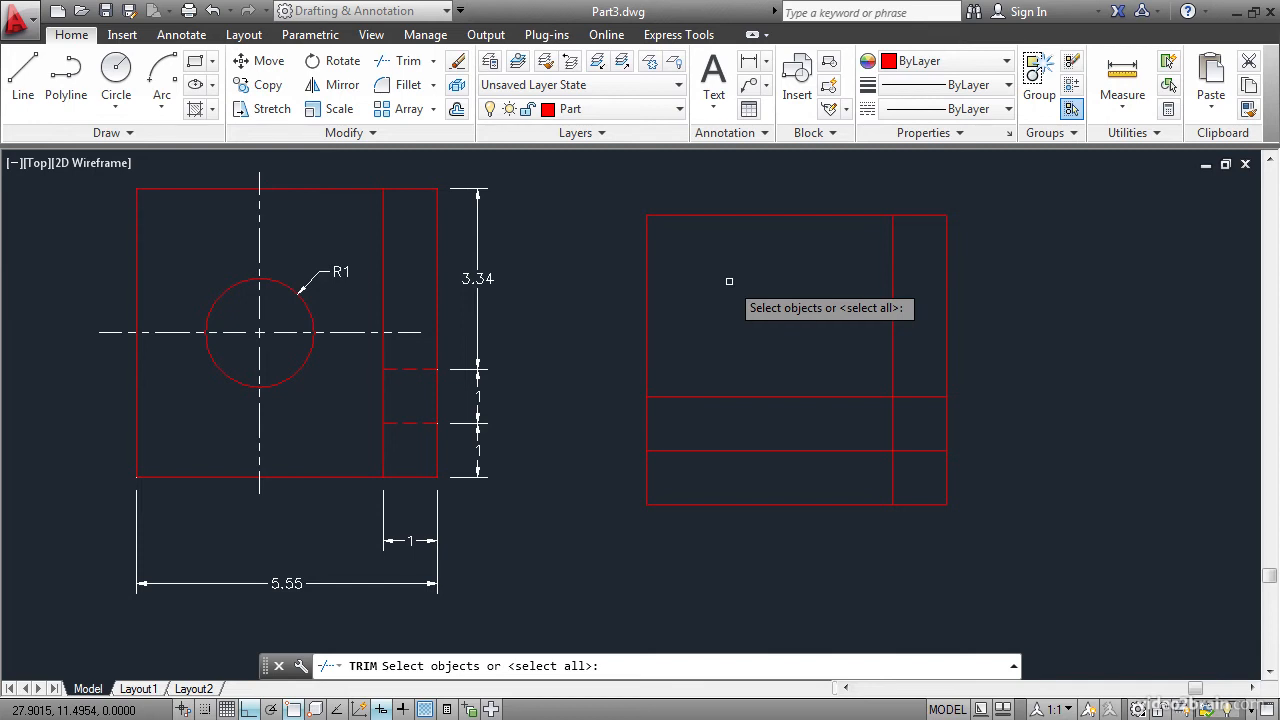
key(Return)
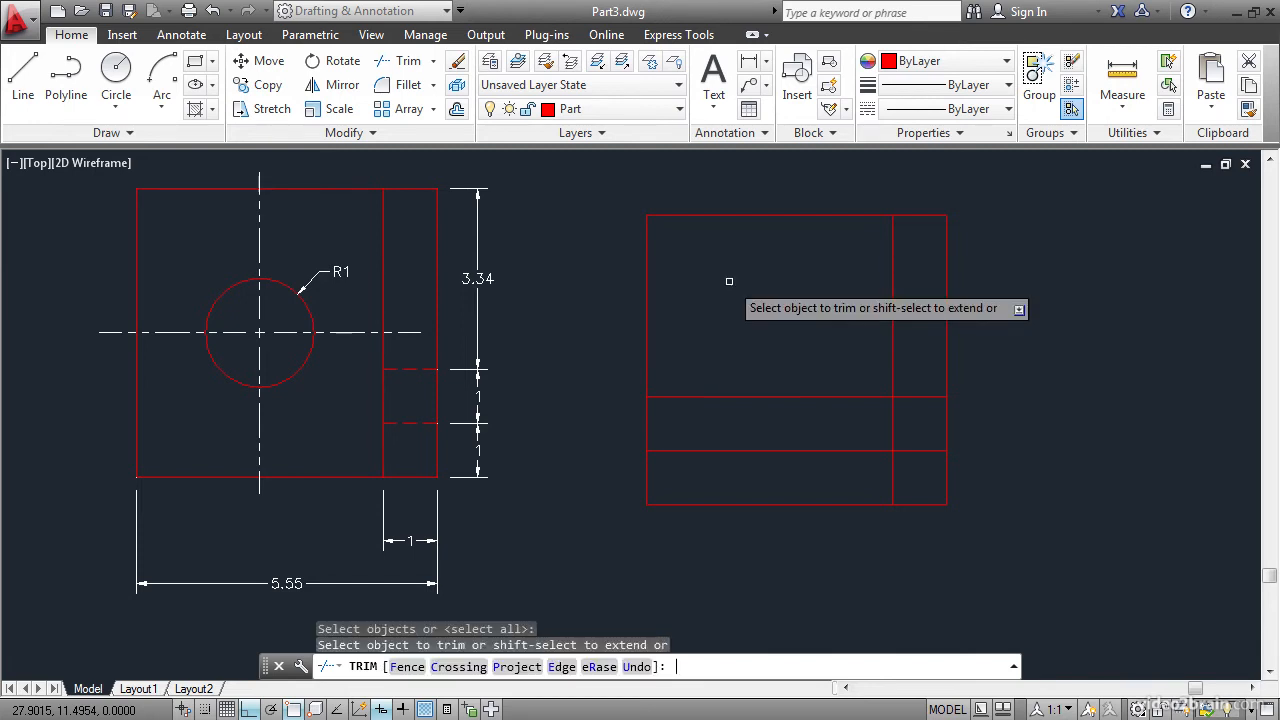
click(777, 397)
click(780, 451)
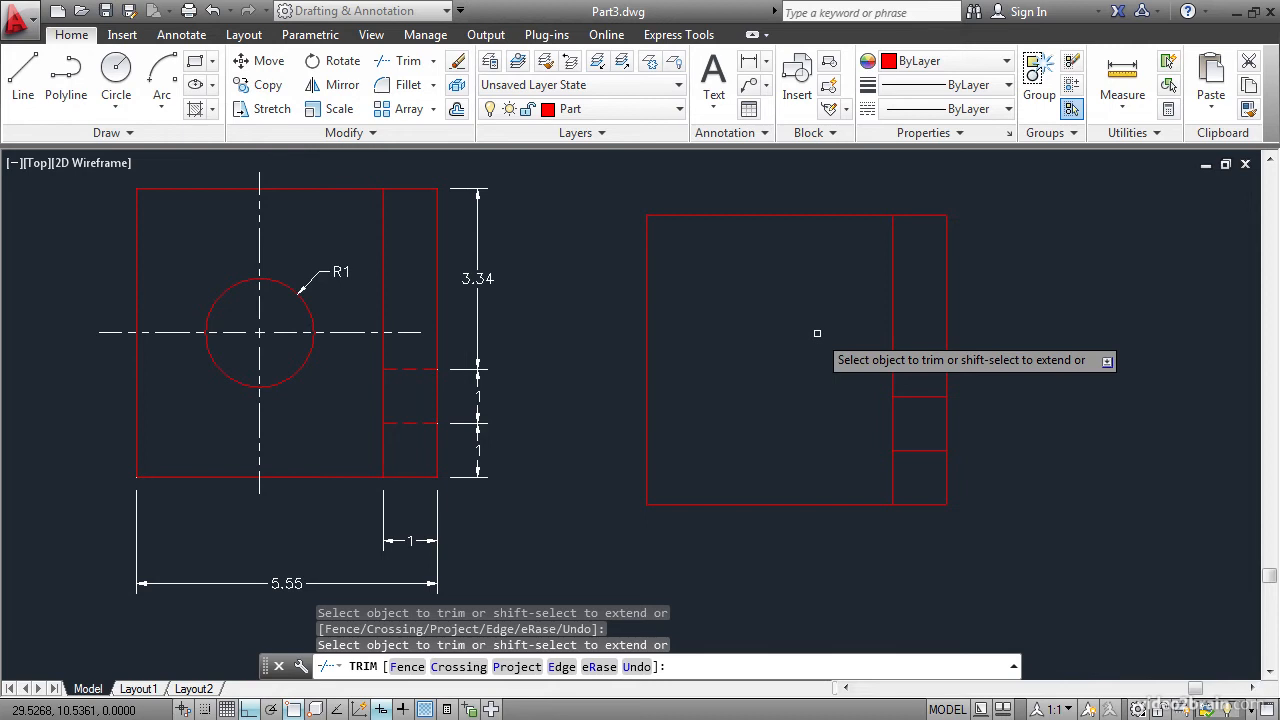
key(Return)
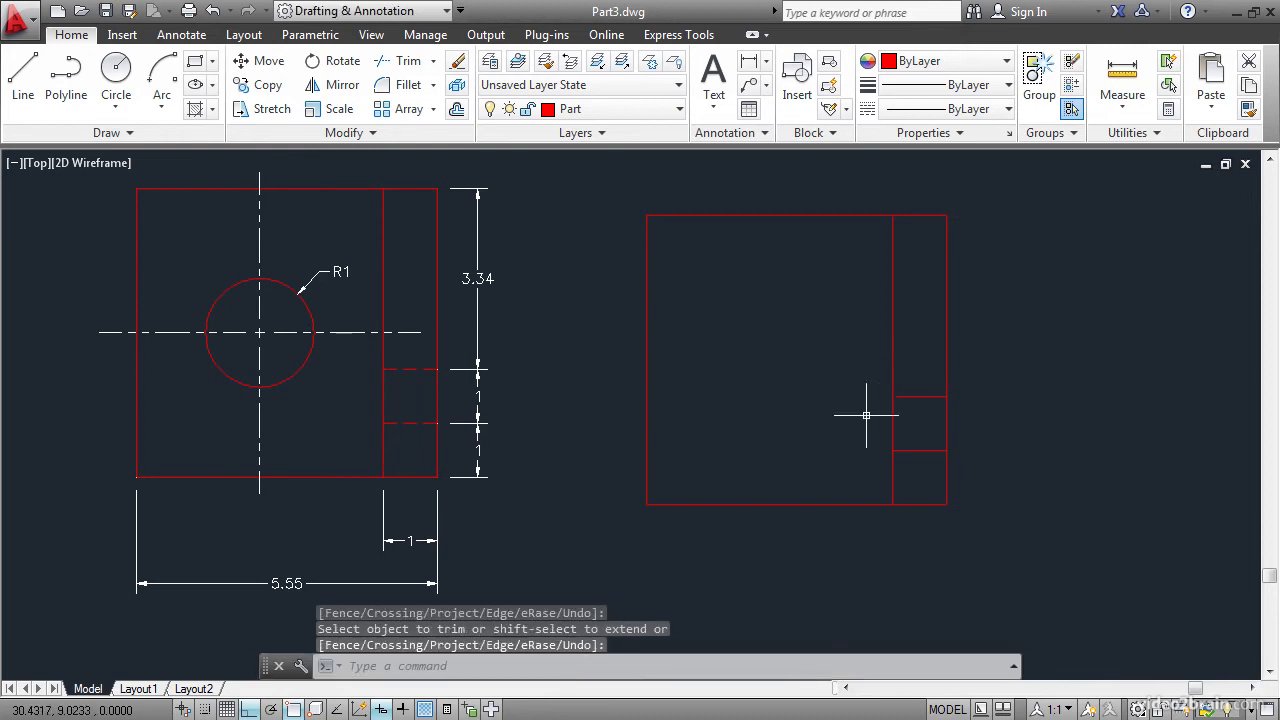
- Change the linetype of the two short horizontal lines to HIDDEN
click(935, 451)
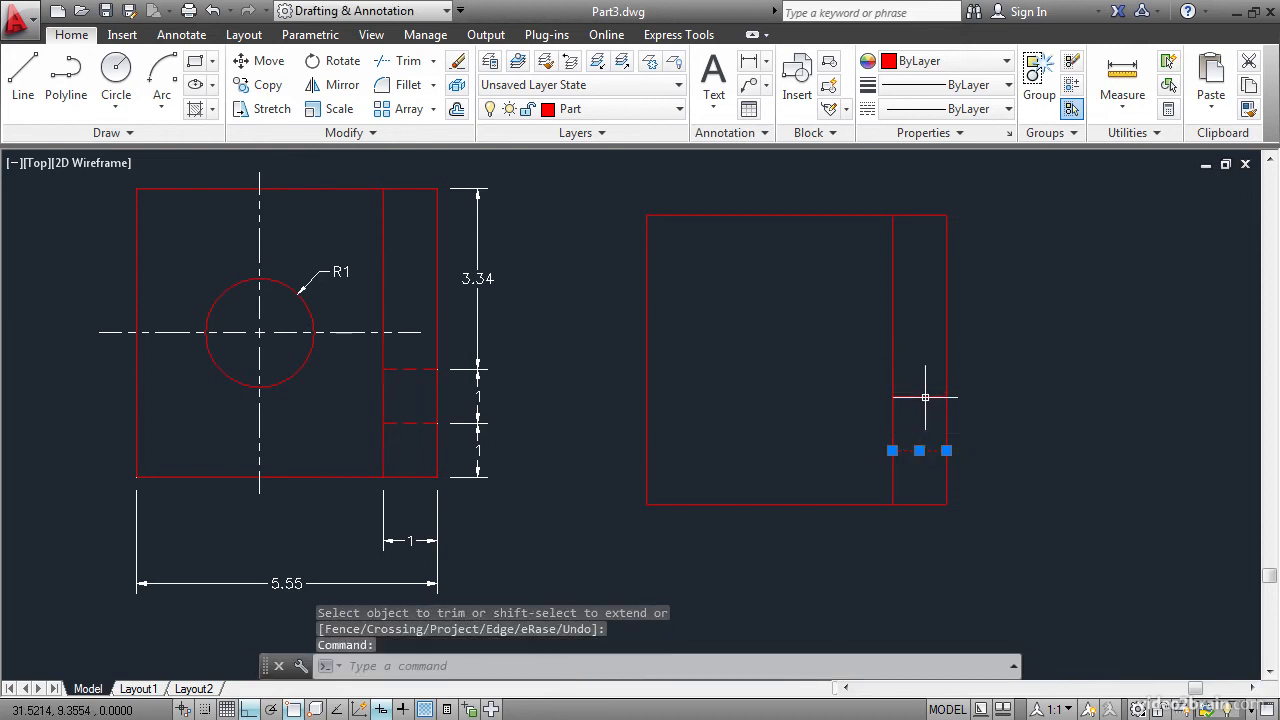
click(920, 397)
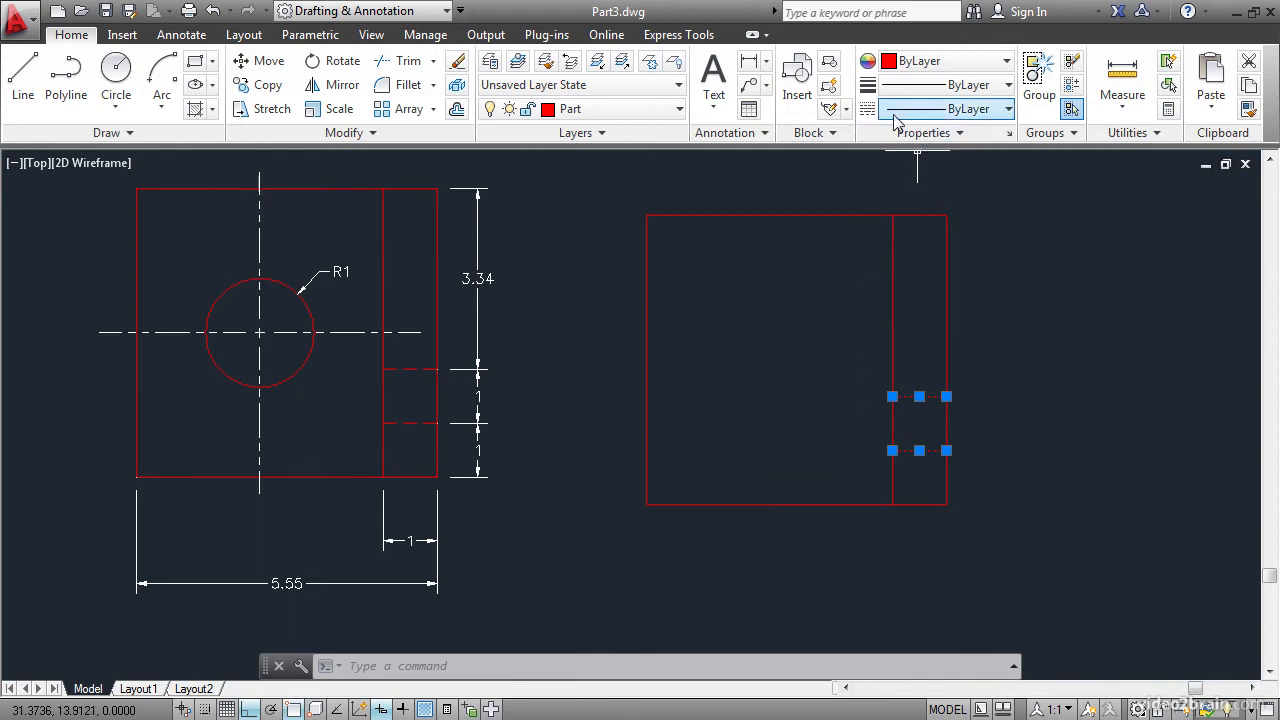
click(958, 112)
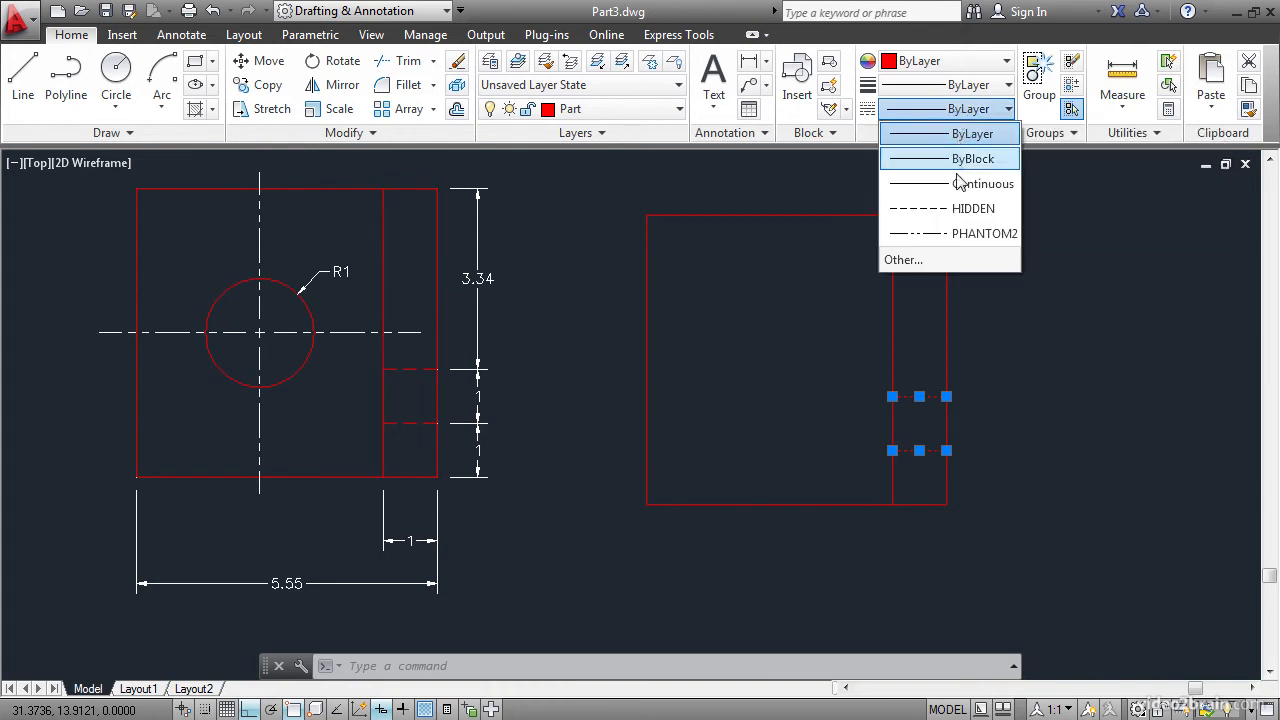
click(965, 208)
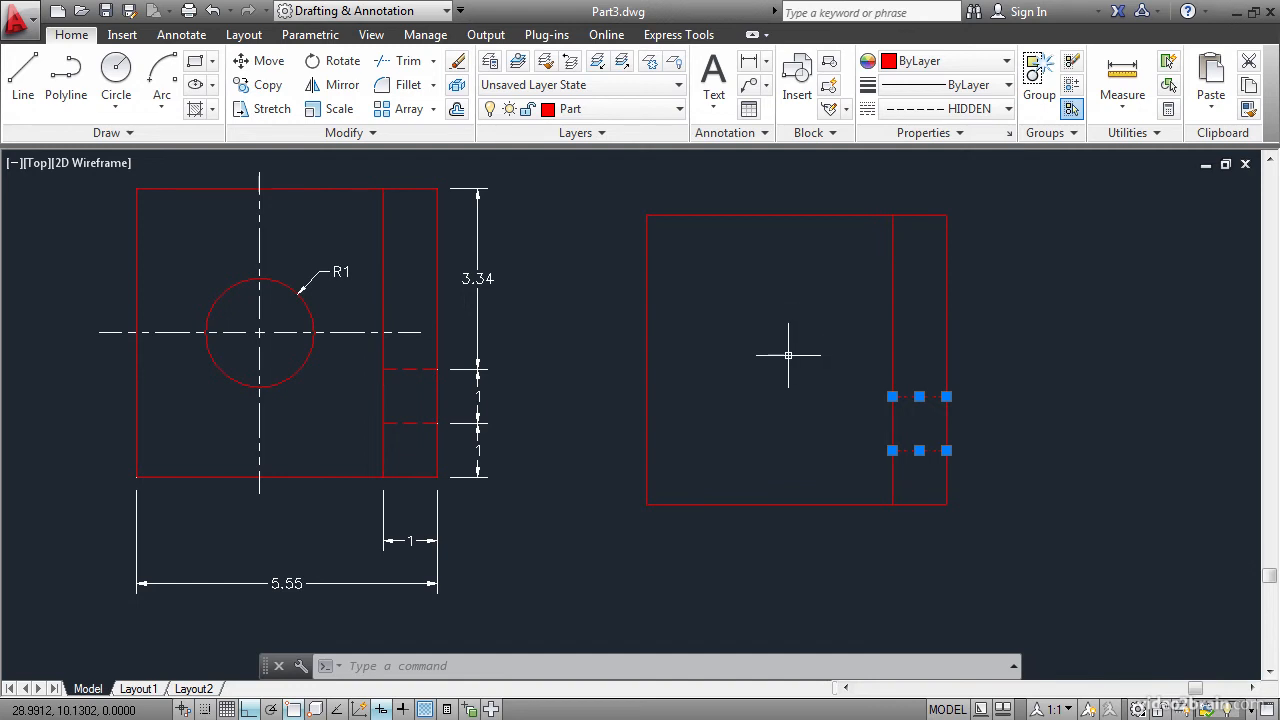
key(Escape)
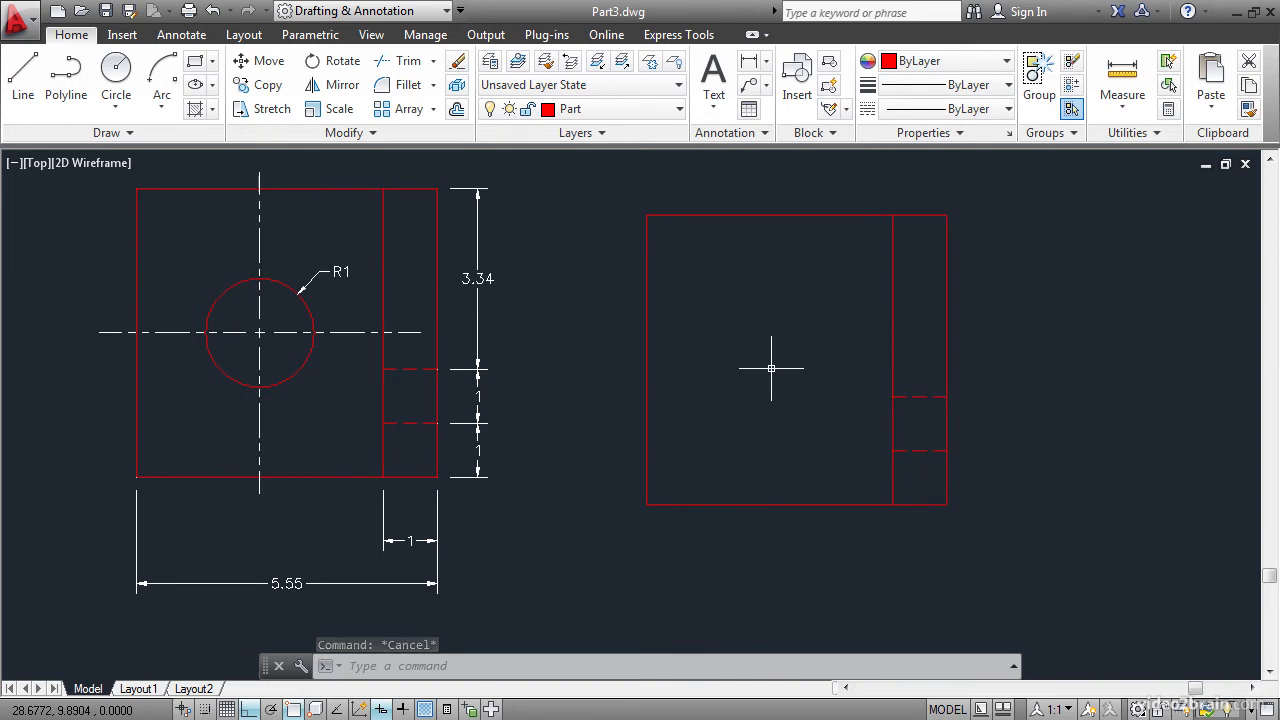
- Turn on object snap tracking and enable the Midpoint object snap
click(338, 708)
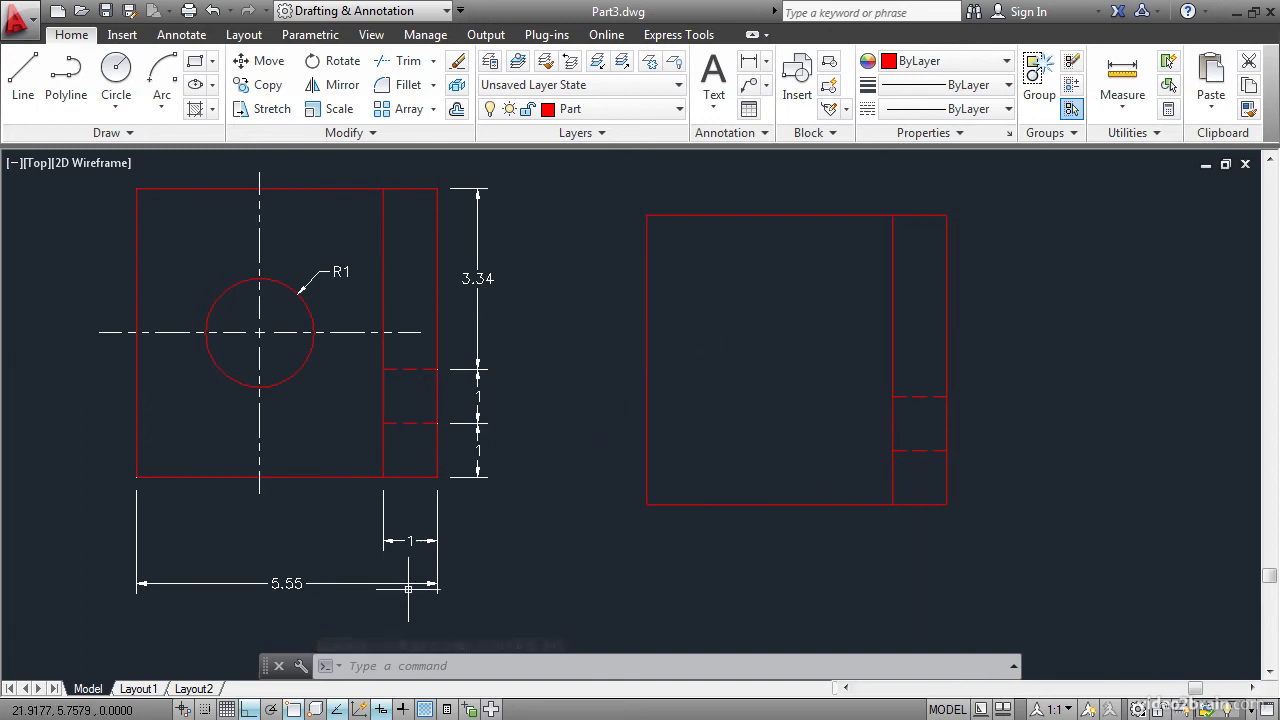
right_click(292, 708)
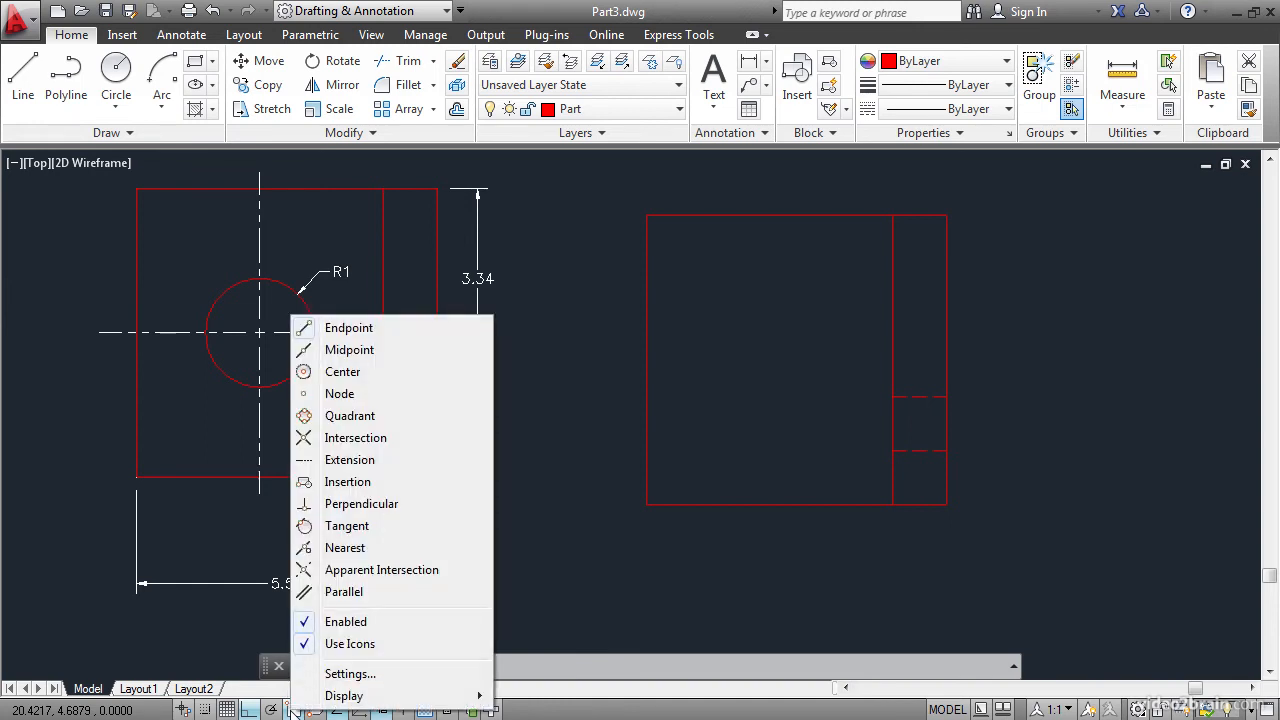
click(343, 351)
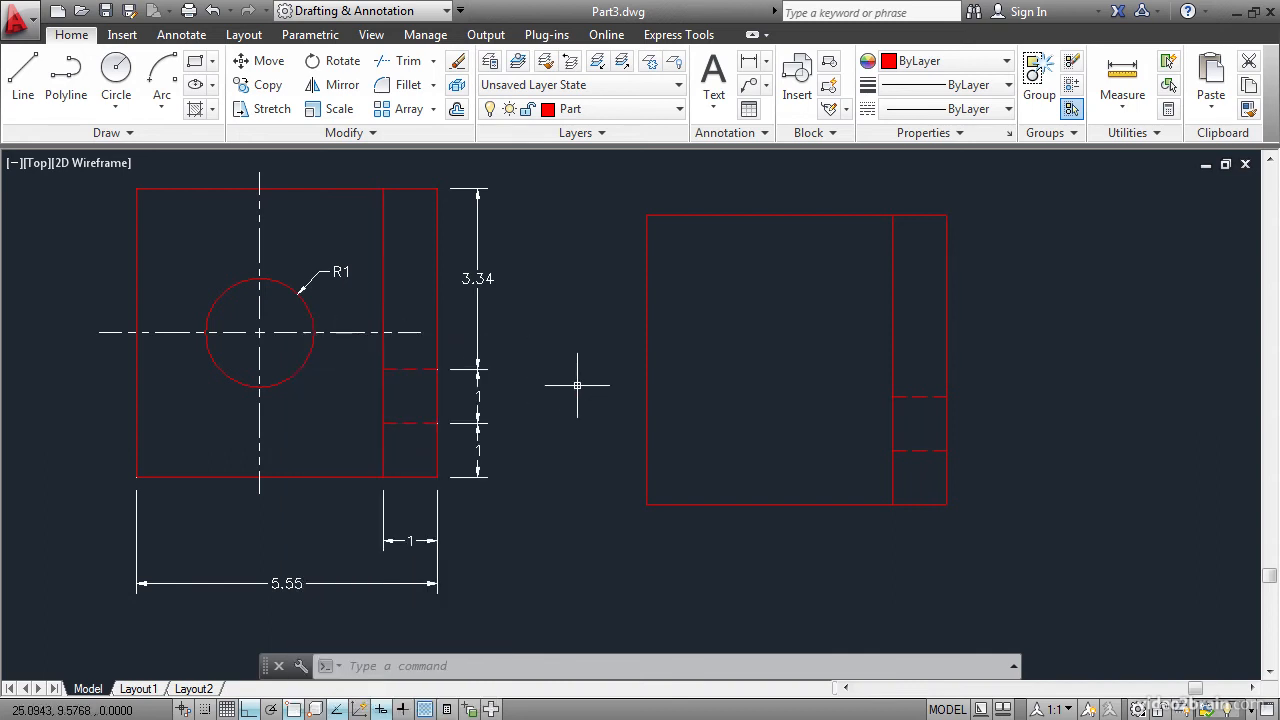
- Draw a radius 1 circle in the new part, centred where the midpoints of its outer left edge and full bottom edge align
click(118, 106)
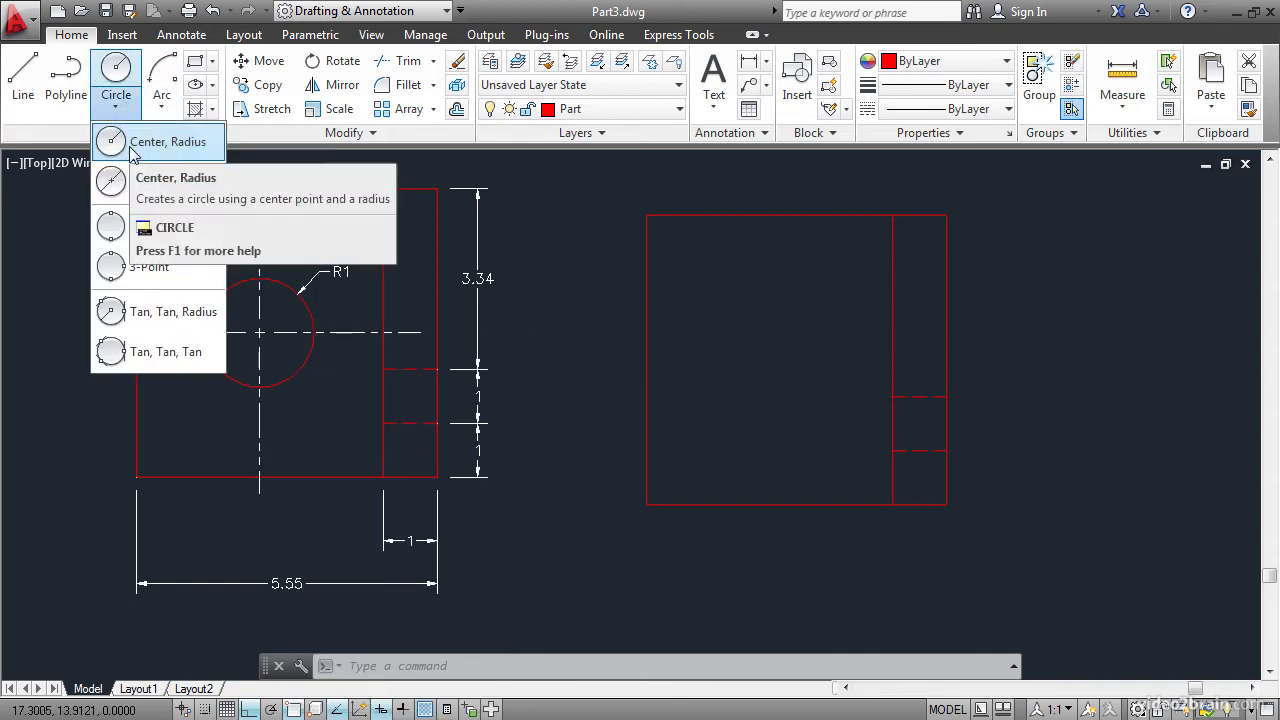
click(133, 143)
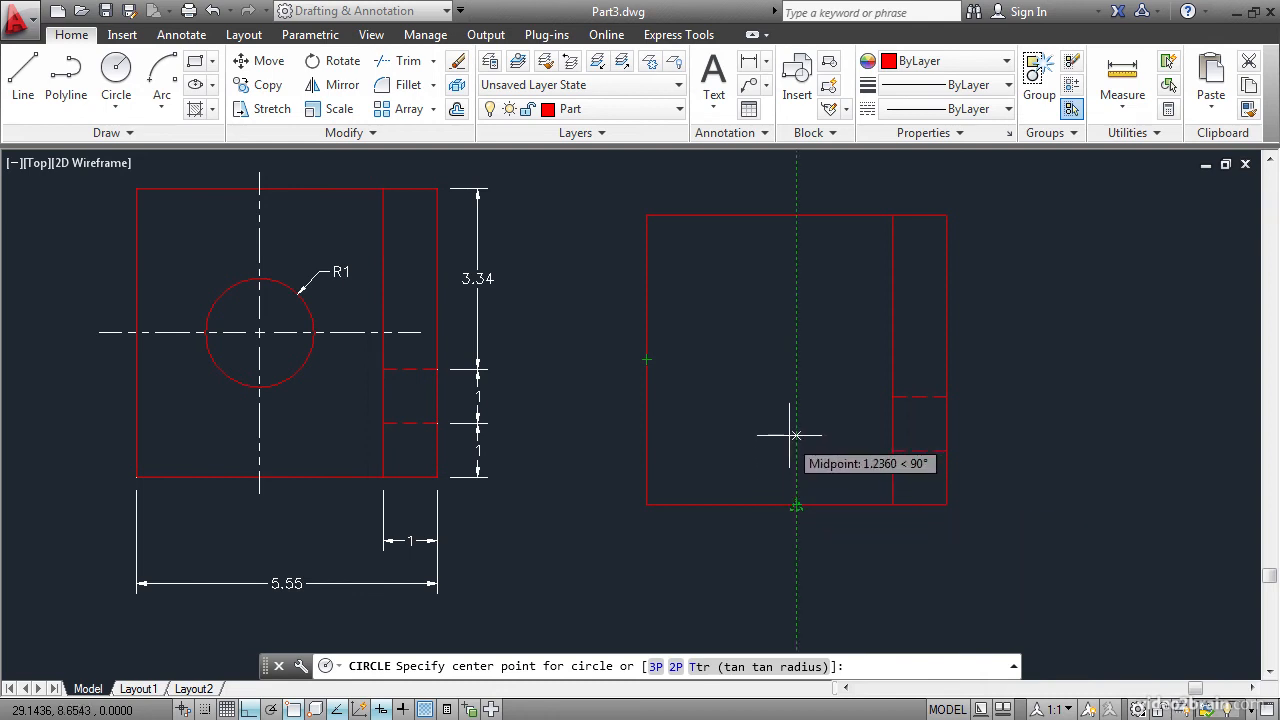
click(795, 358)
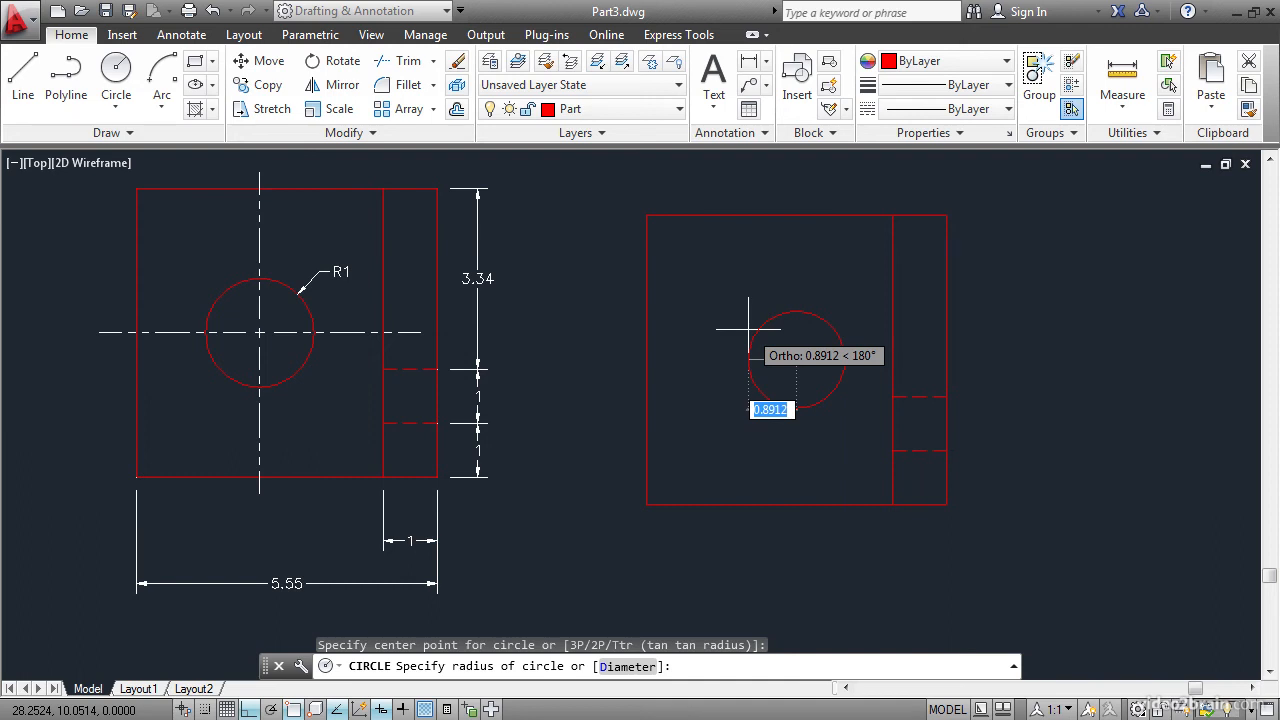
text(1)
key(Return)
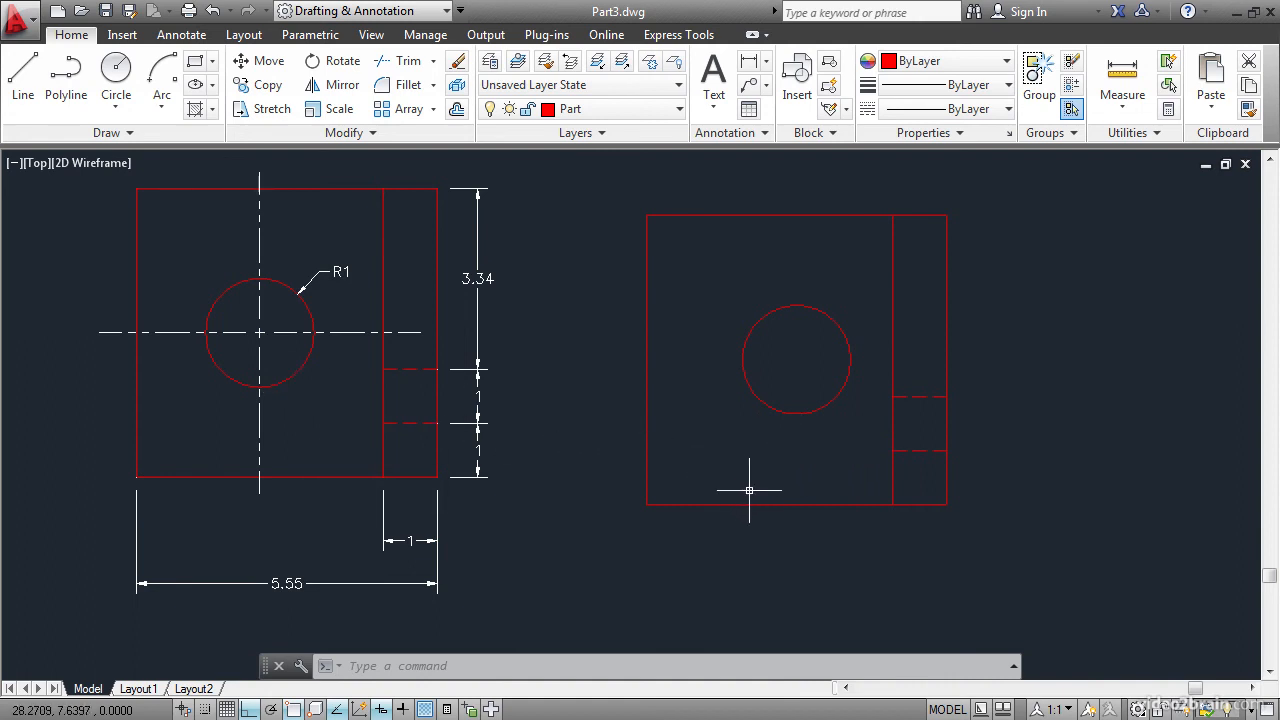
- Shorten the new part's bottom edge by stretching its right endpoint back to the lower end of the inner vertical line
click(778, 504)
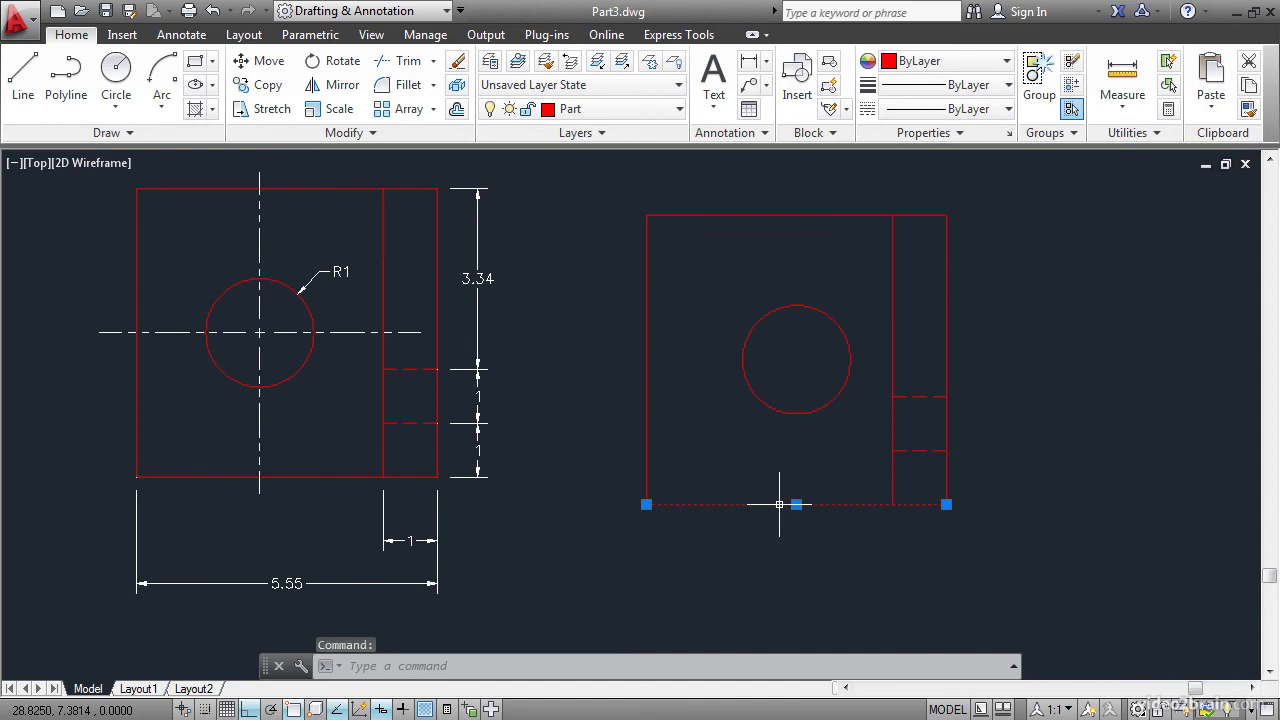
click(946, 504)
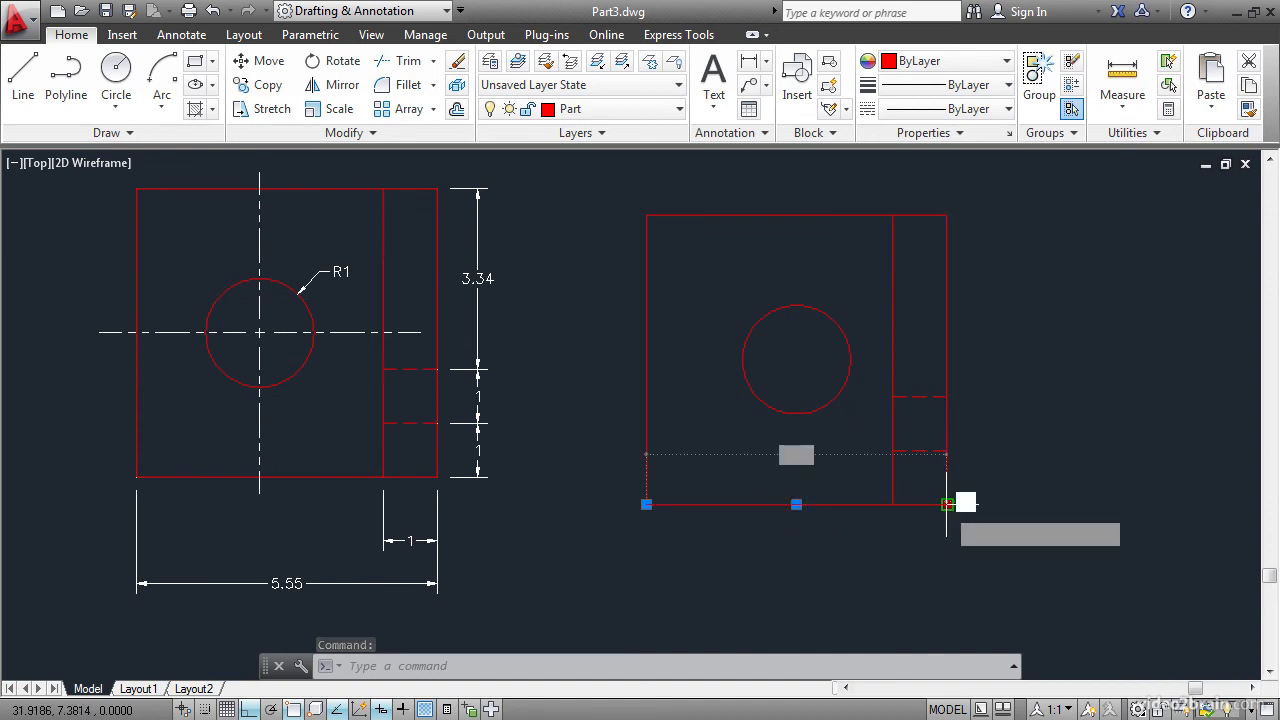
click(892, 504)
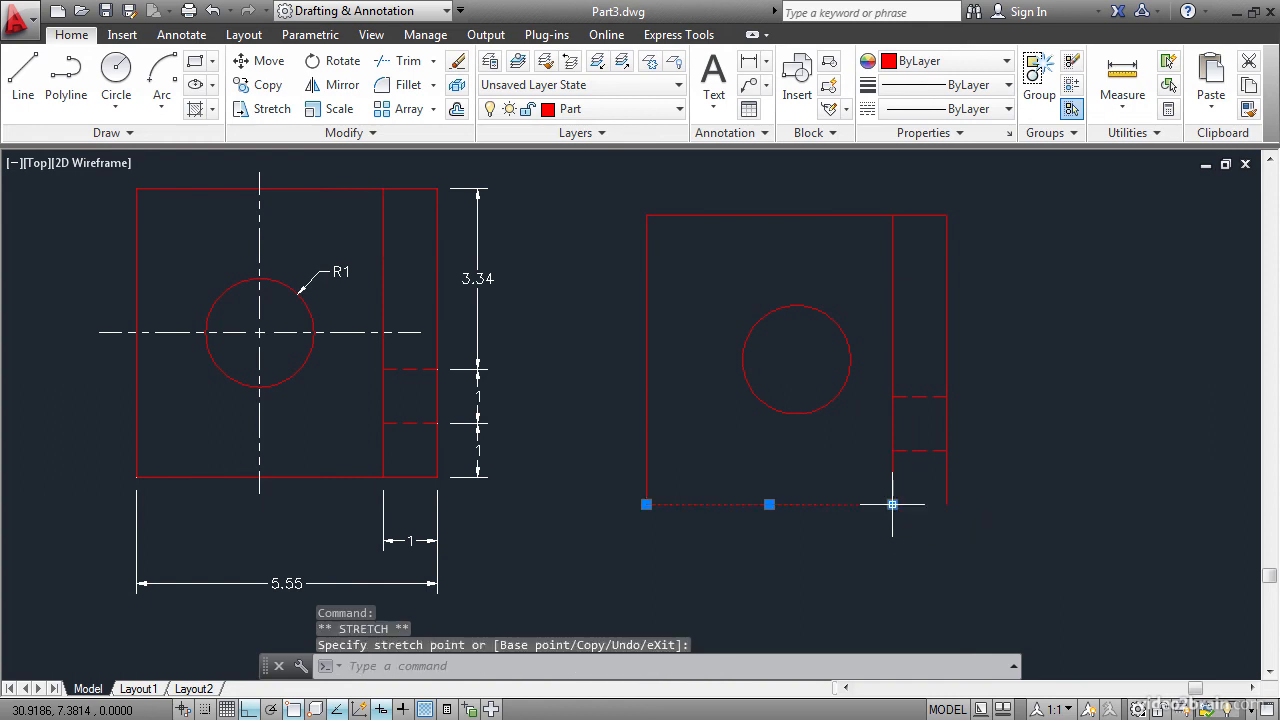
key(Escape)
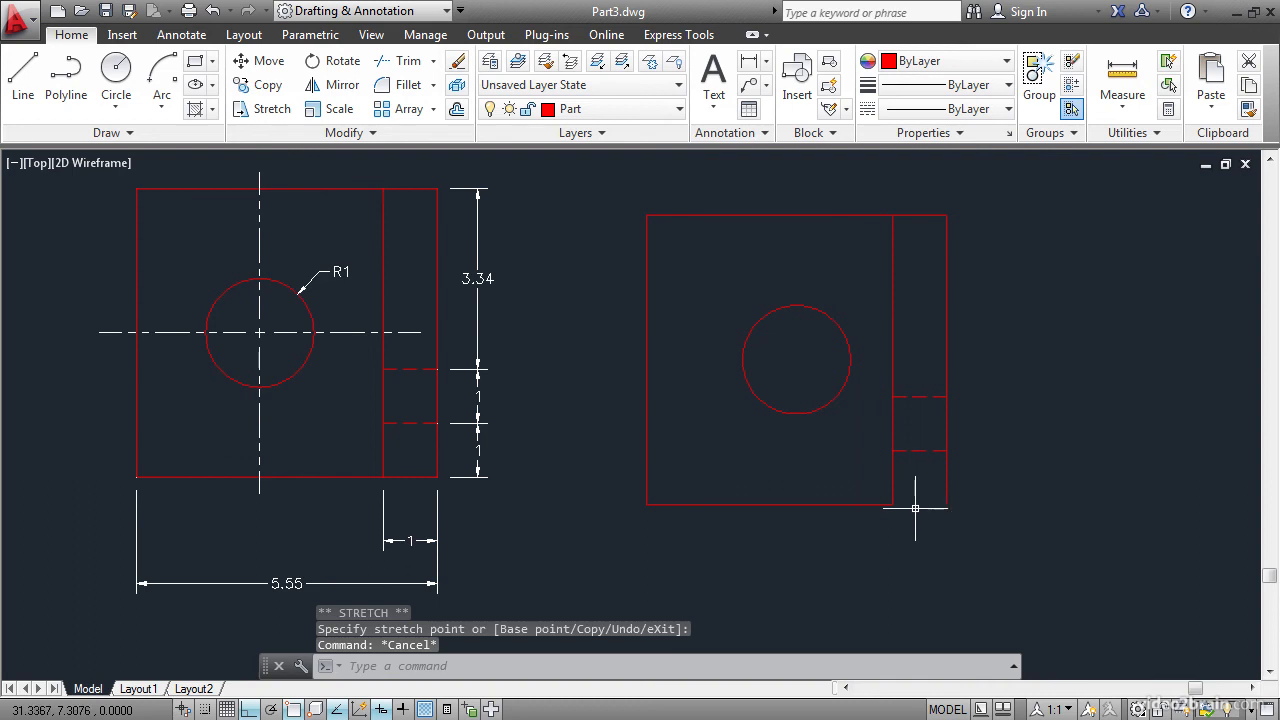
- Draw a line closing the bottom edge from the inner vertical line's lower end to the outline's lower right corner
click(23, 80)
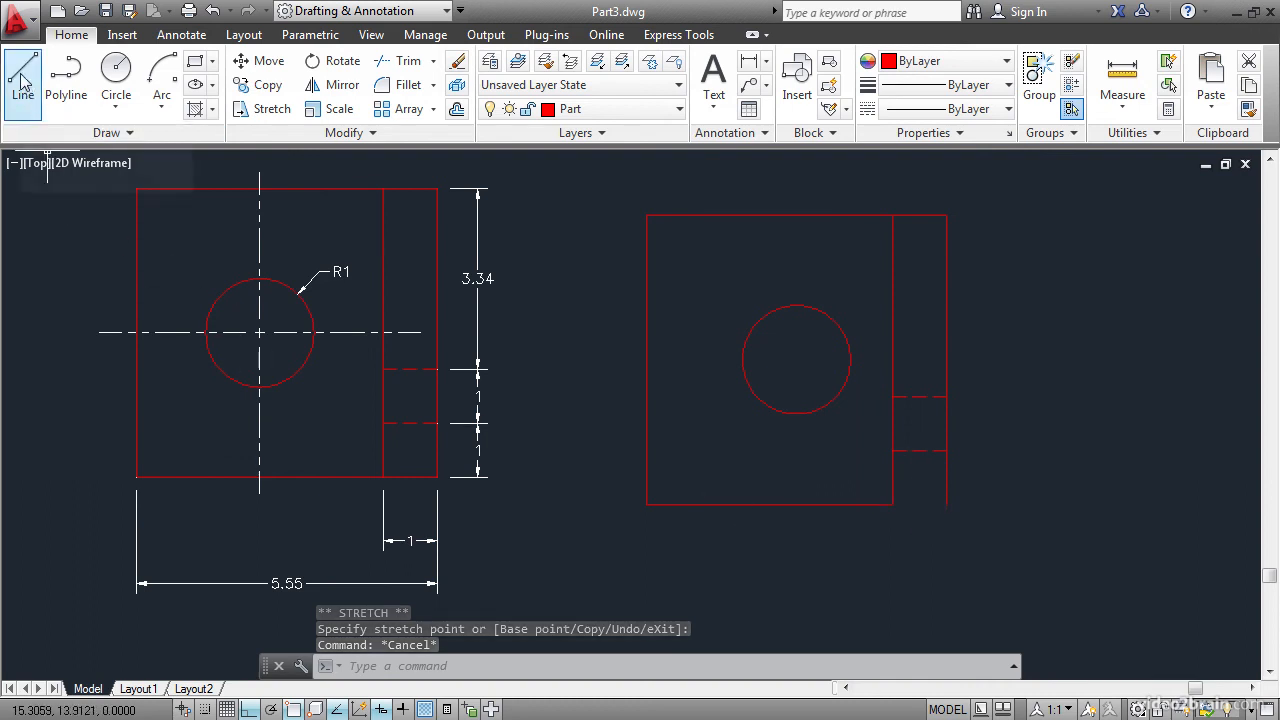
click(893, 504)
click(947, 504)
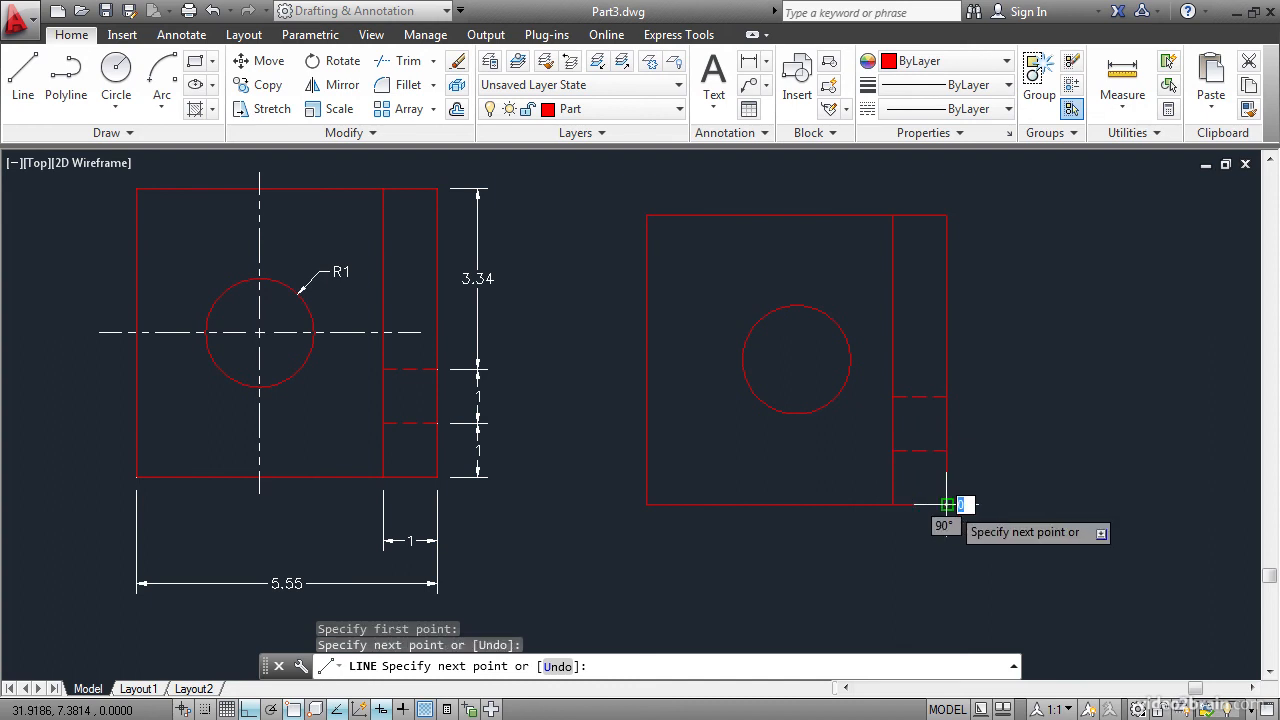
key(Return)
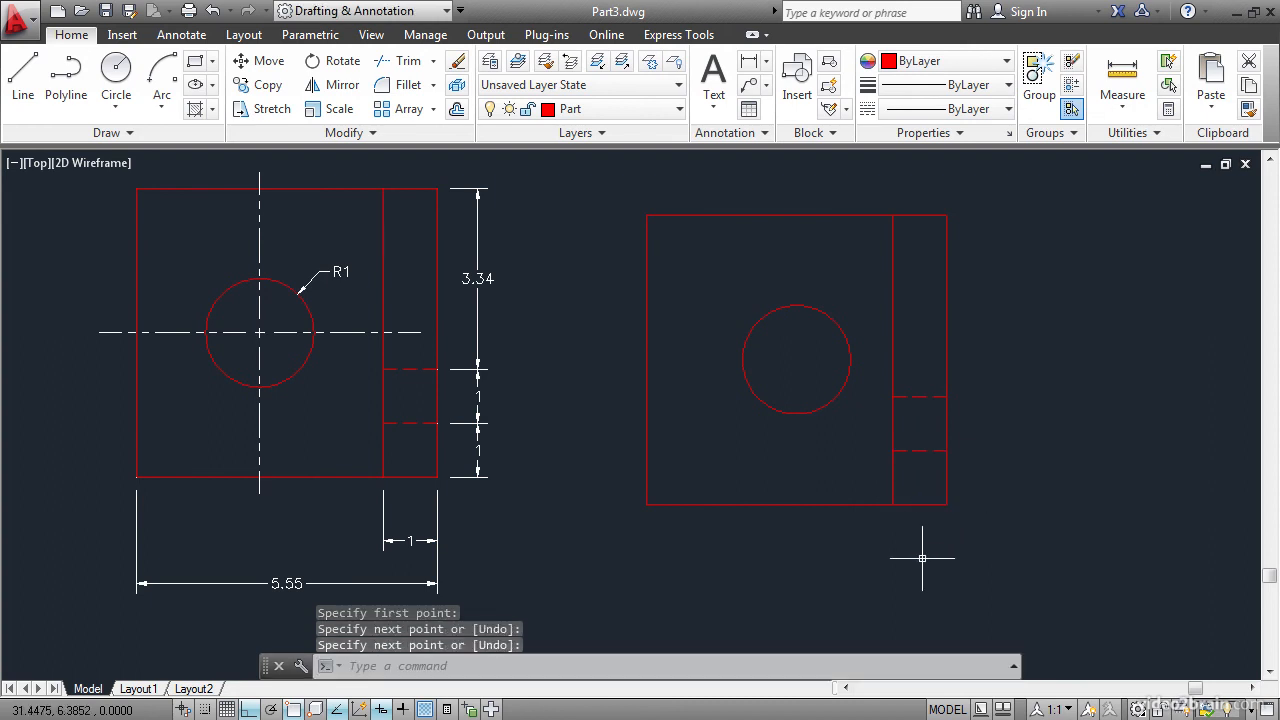
- Draw a radius 1 circle centred where the midpoints of the left edge and the shortened bottom edge align
click(120, 78)
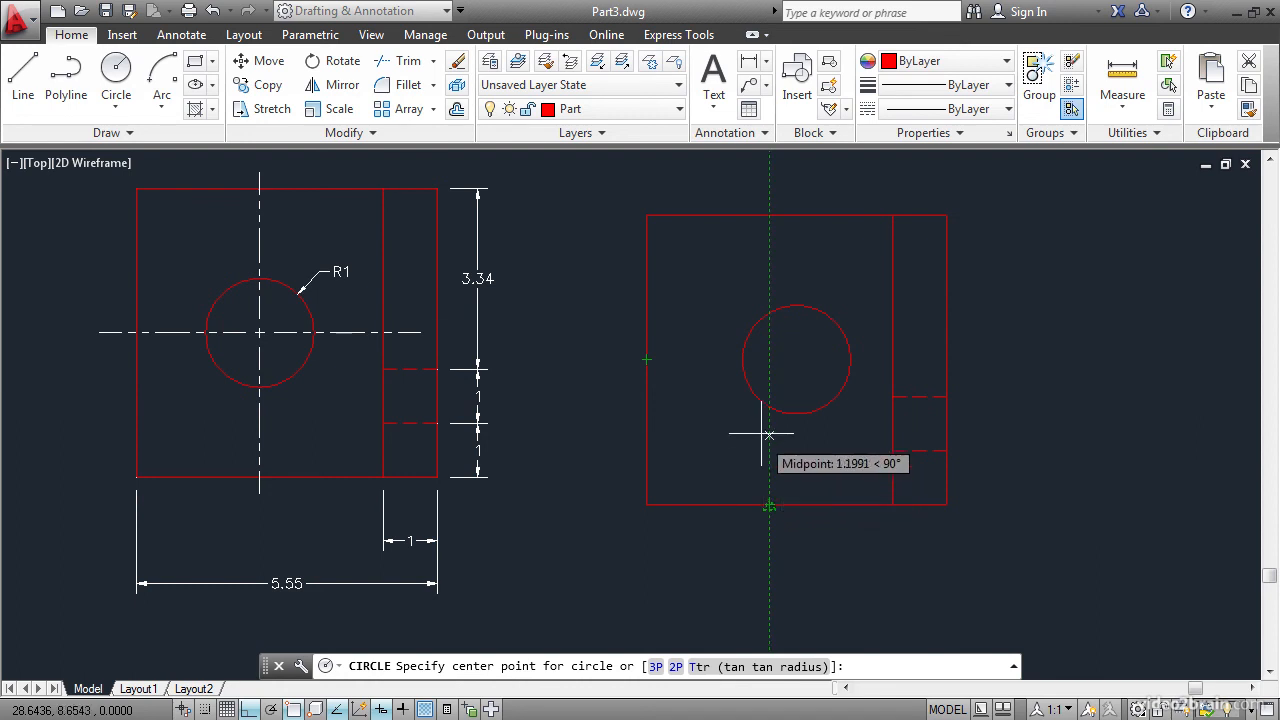
click(769, 358)
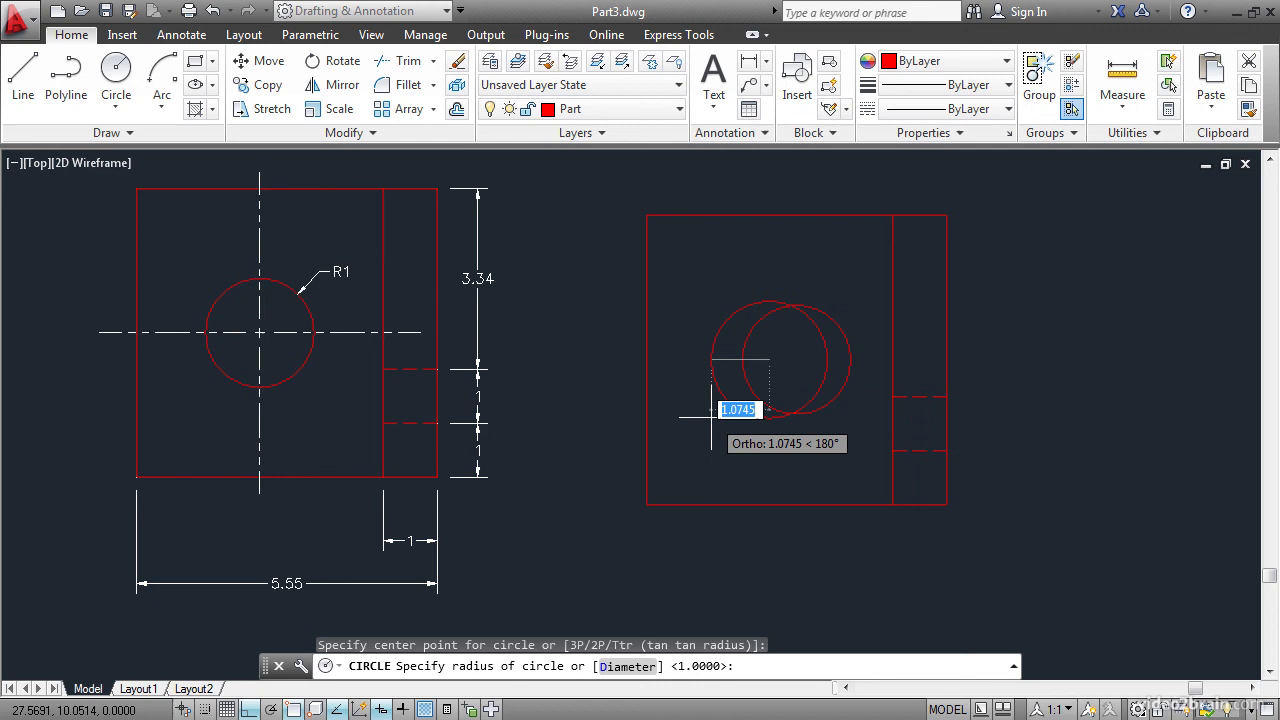
text(1)
key(Return)
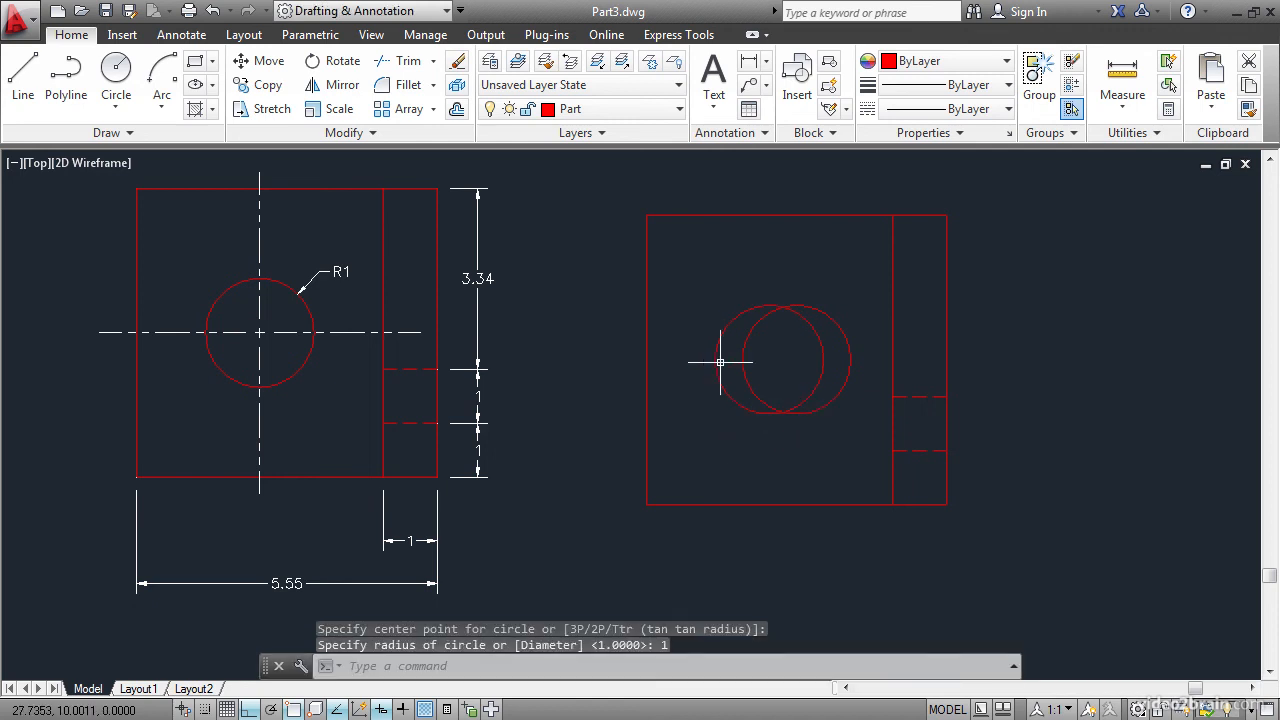
- Erase the right one of the two overlapping circles in the new part
click(456, 62)
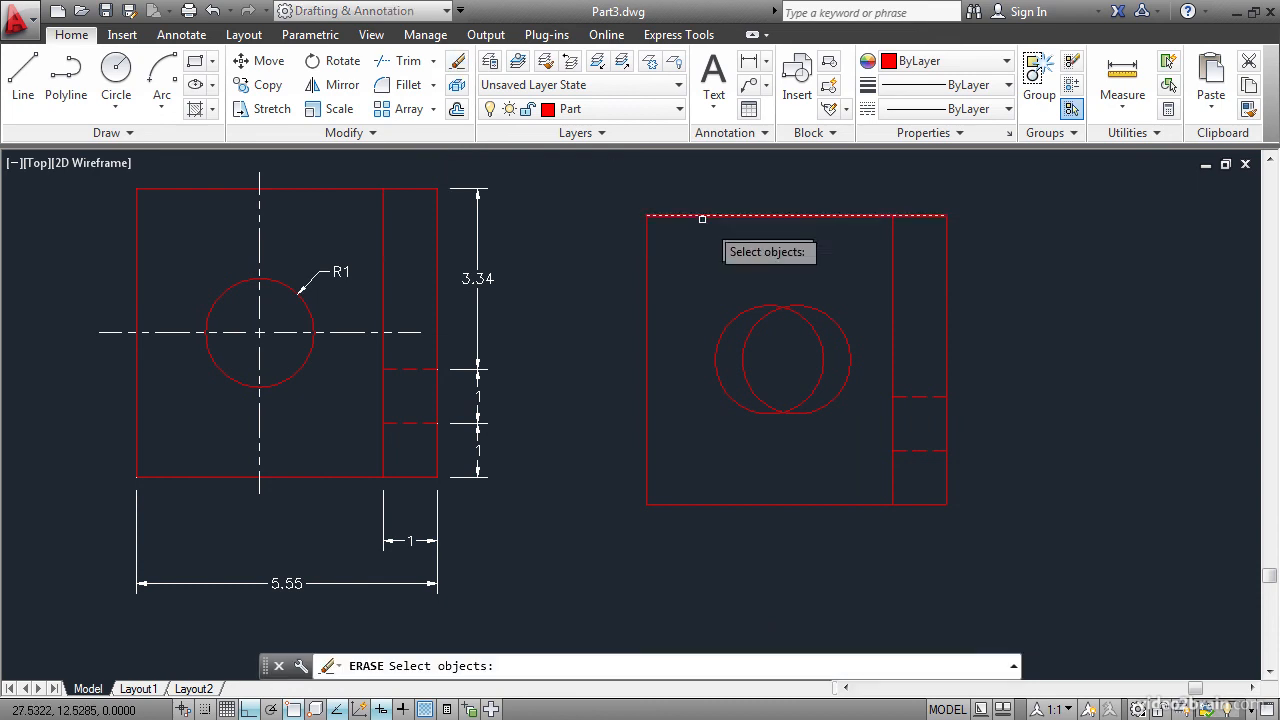
click(829, 319)
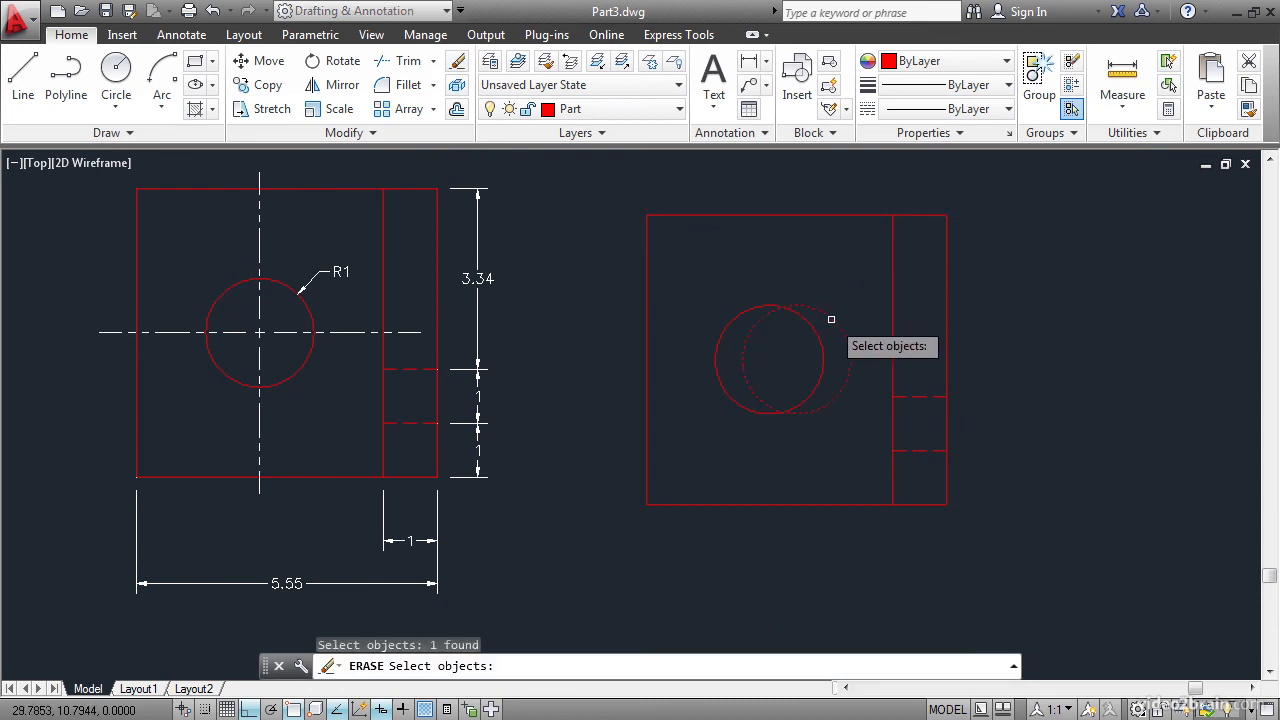
key(Return)
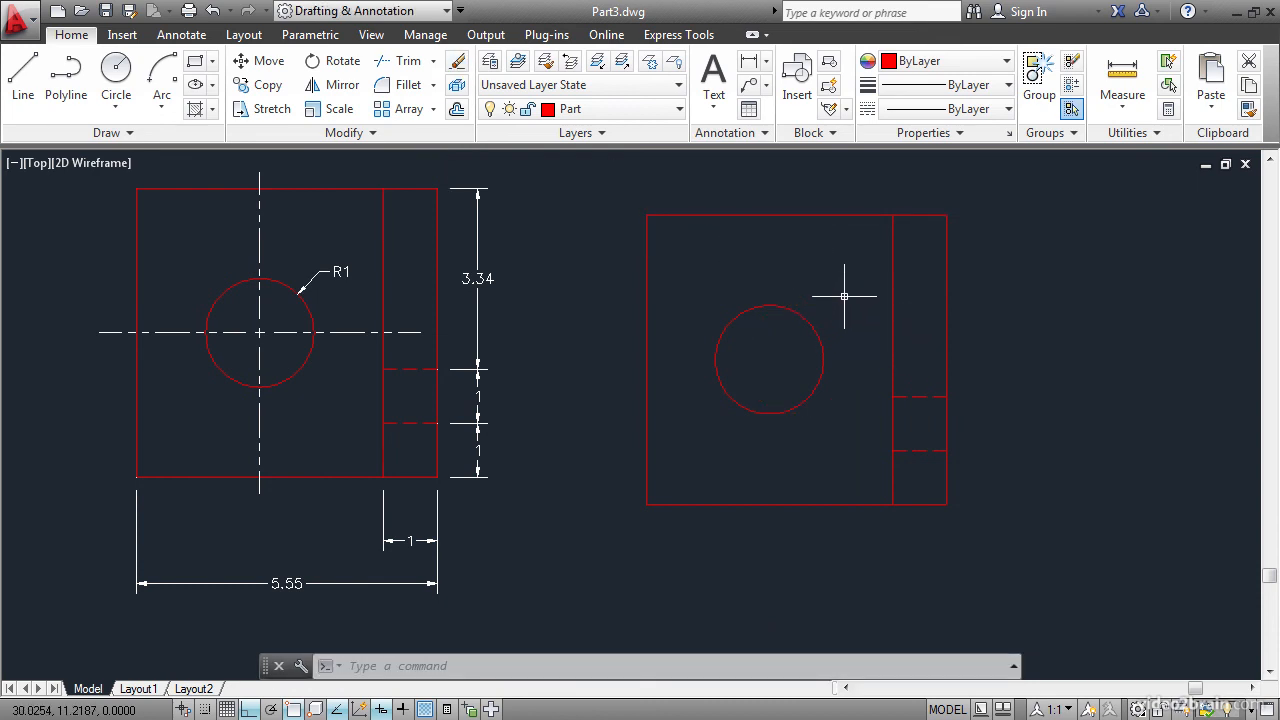